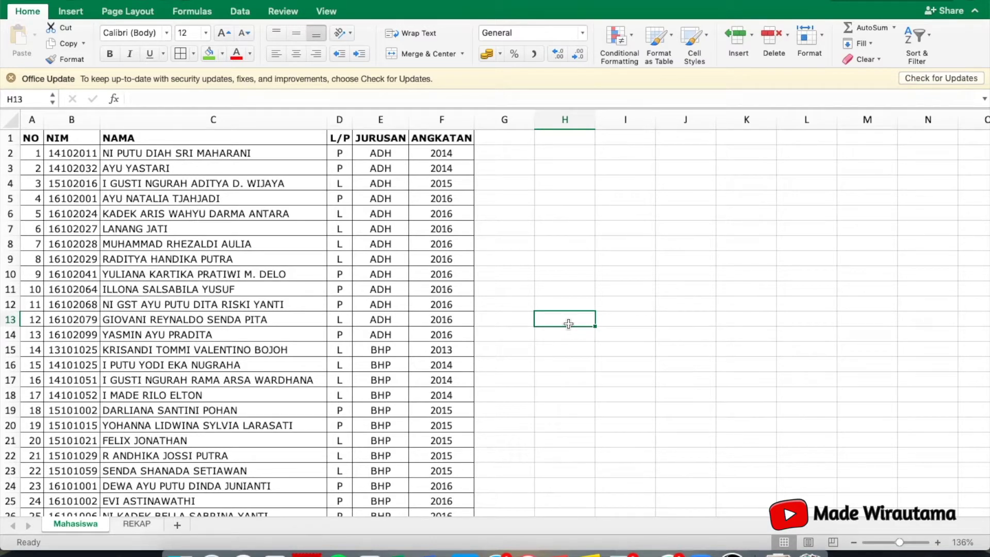
Step: Examine the student list's columns in the Mahasiswa sheet, especially L/P, JURUSAN and ANGKATAN
click(543, 256)
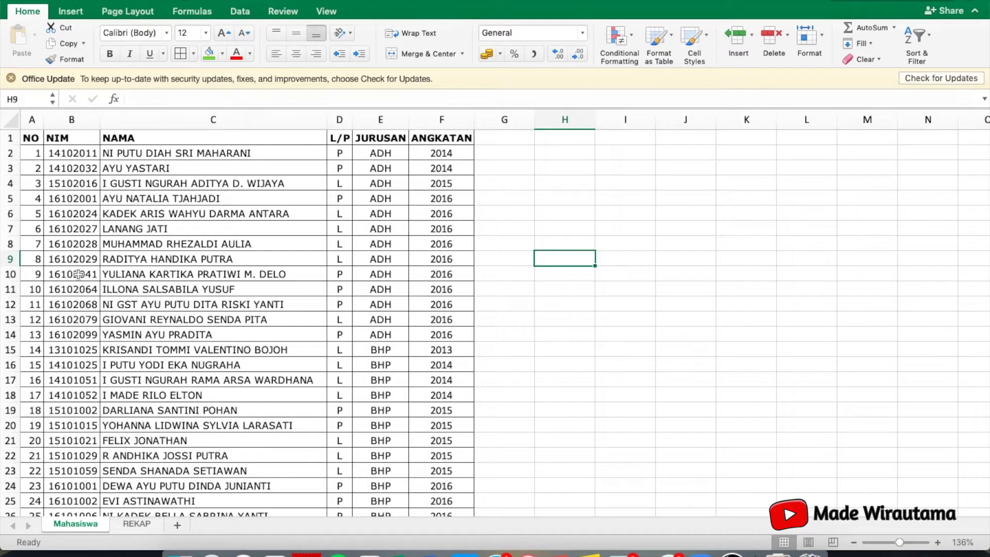
click(32, 139)
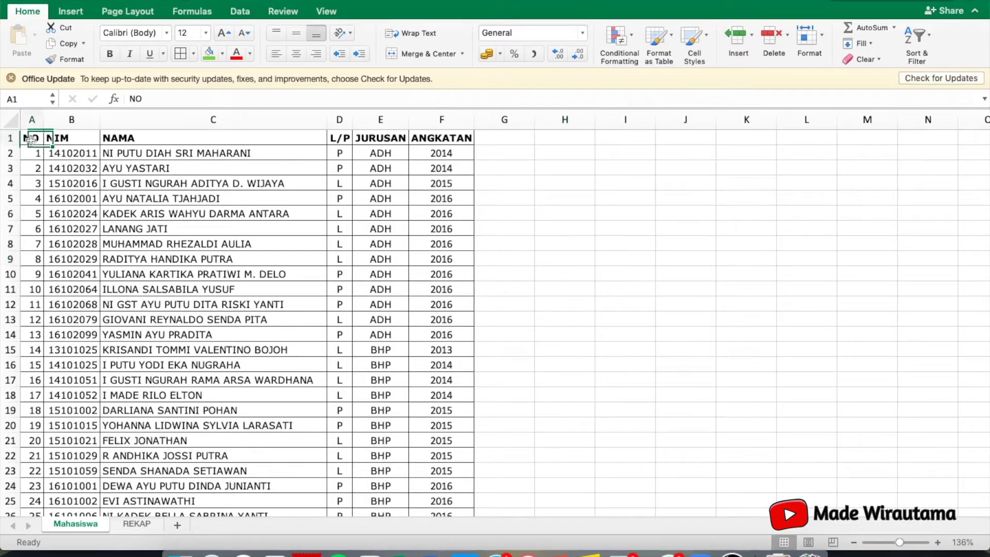
click(62, 139)
click(338, 137)
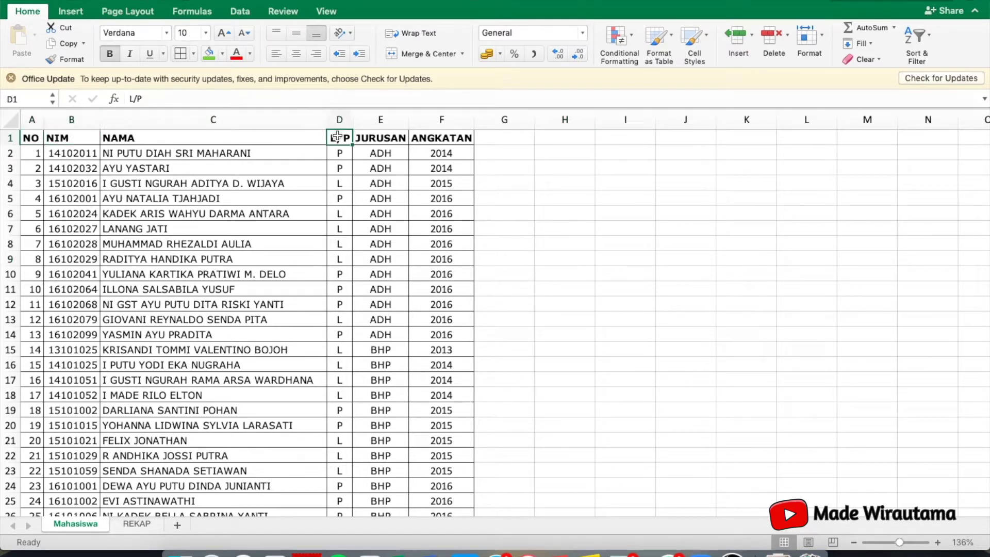
click(387, 139)
click(439, 138)
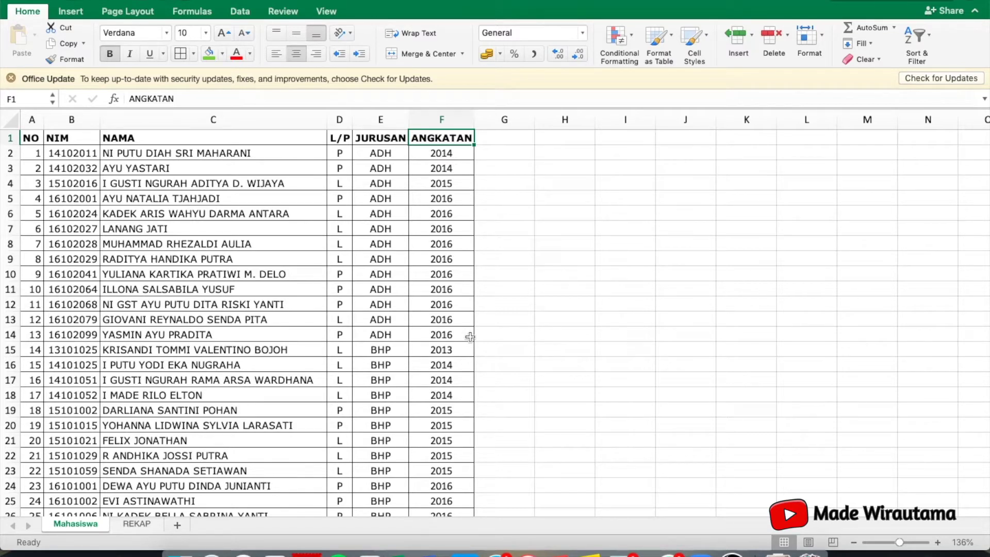
click(386, 164)
click(340, 156)
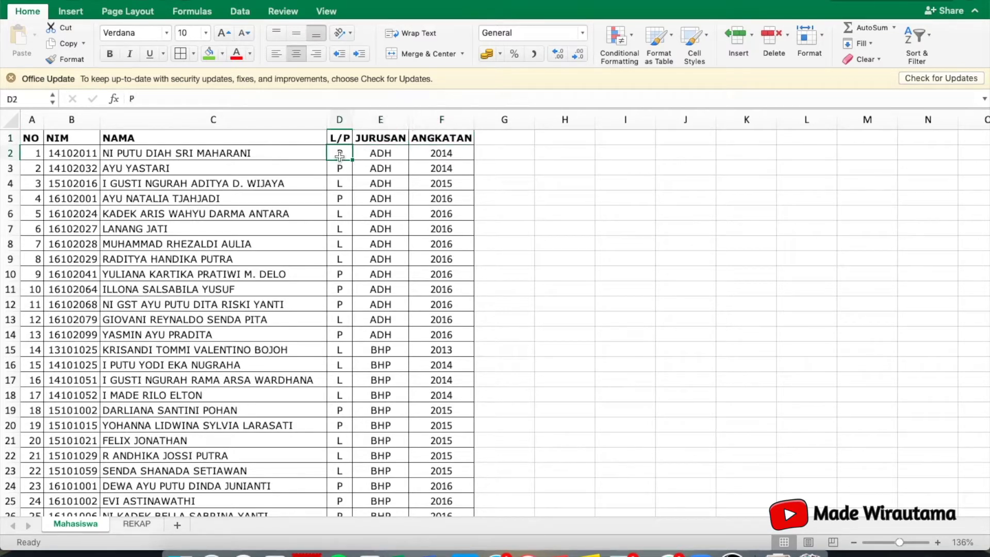
click(378, 156)
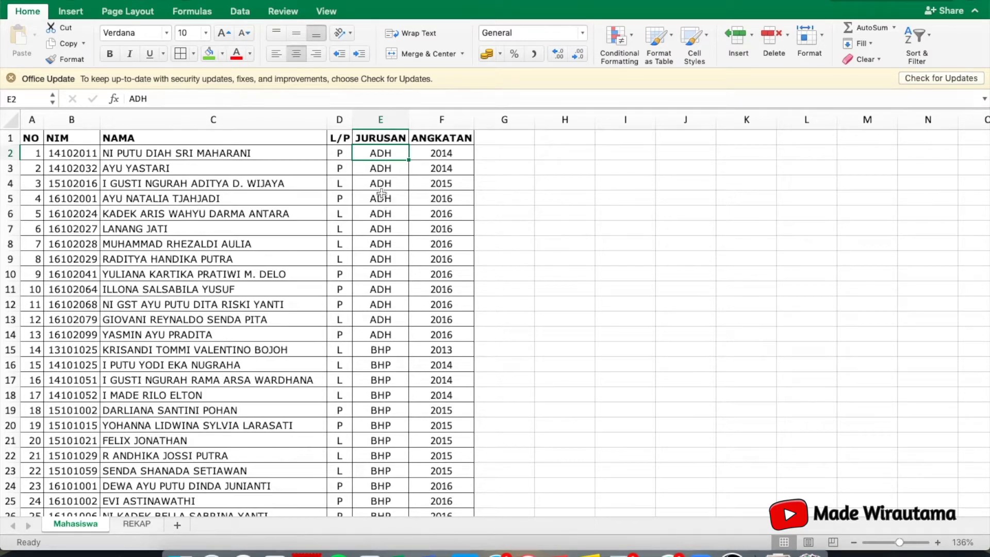
click(371, 119)
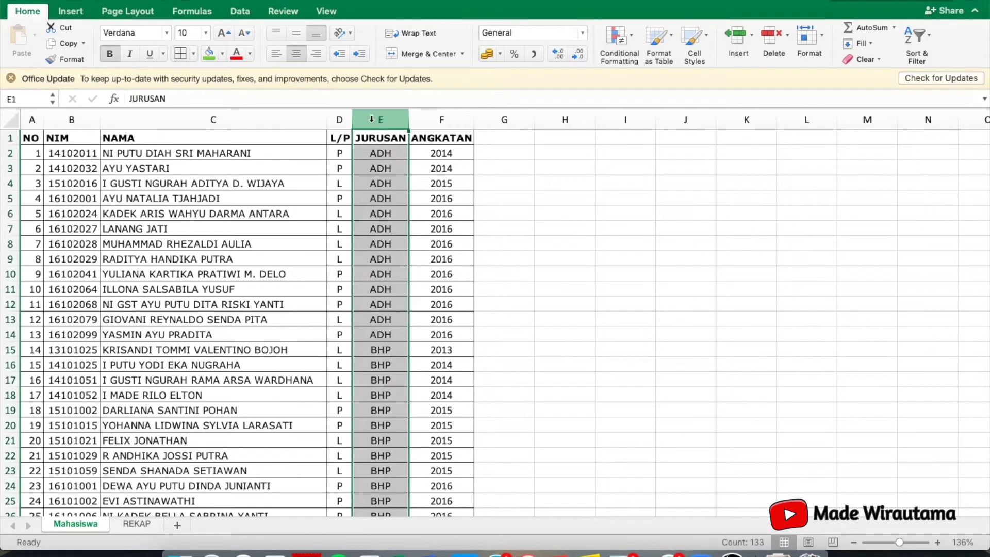
click(340, 120)
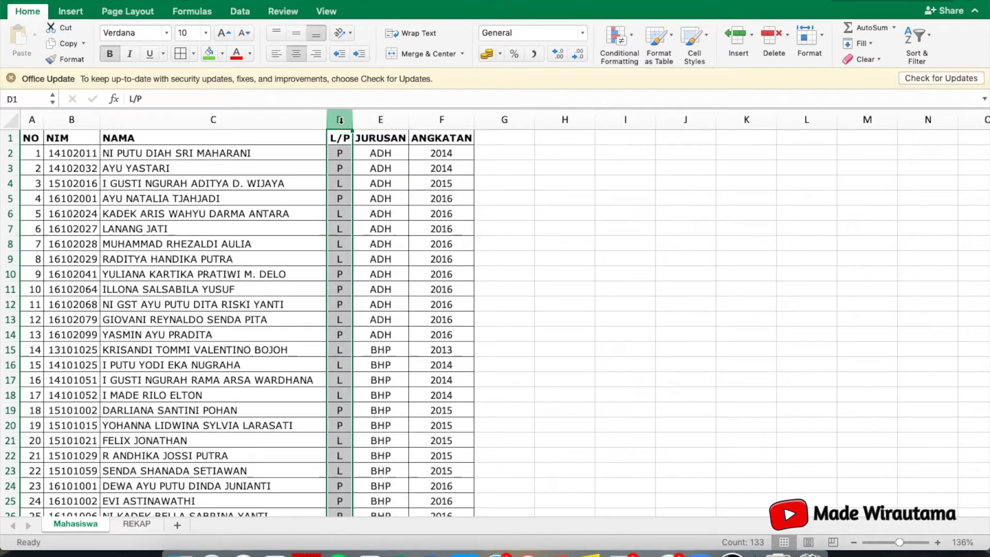
click(386, 177)
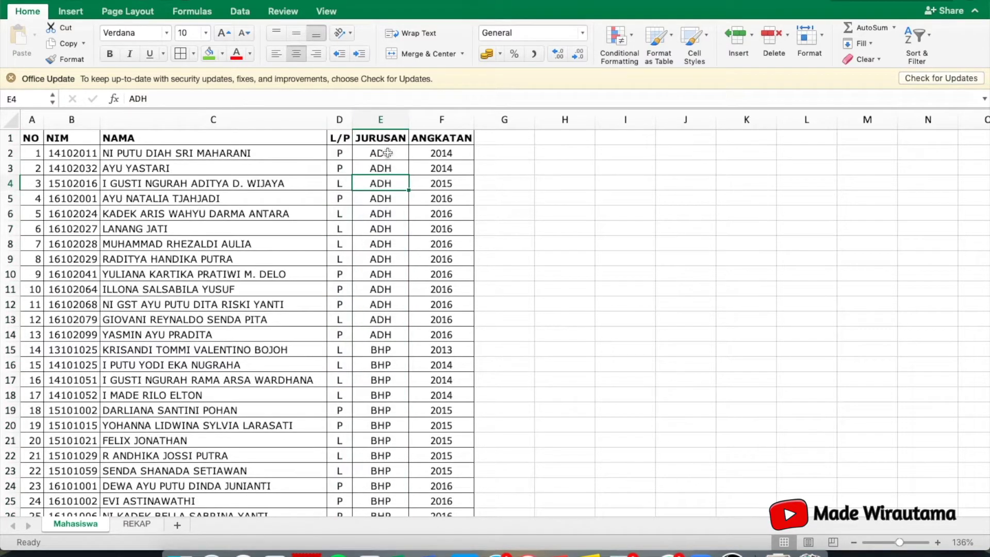
Step: Examine the layout of the gender recap table in the REKAP sheet, including its PRODI, L and P headings
click(137, 524)
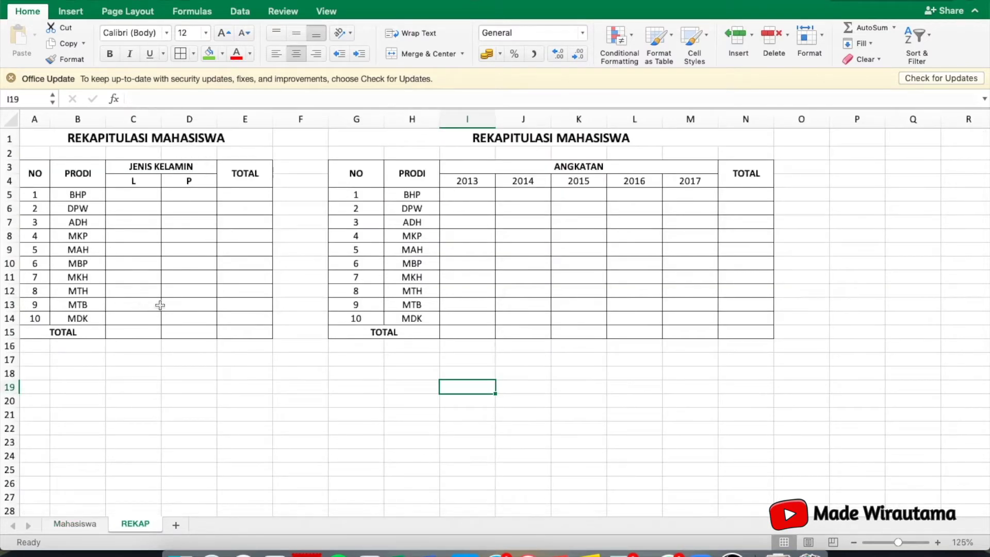
click(128, 196)
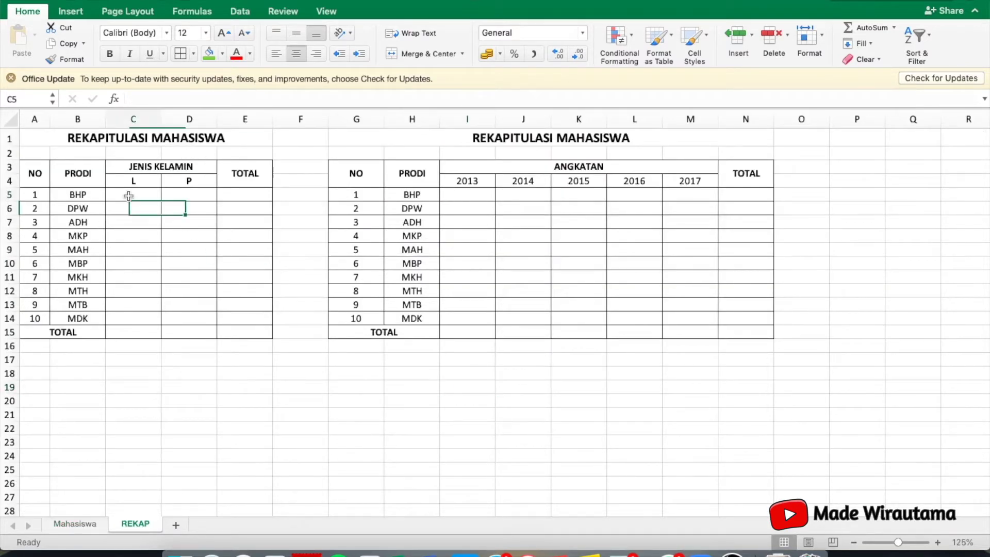
click(78, 195)
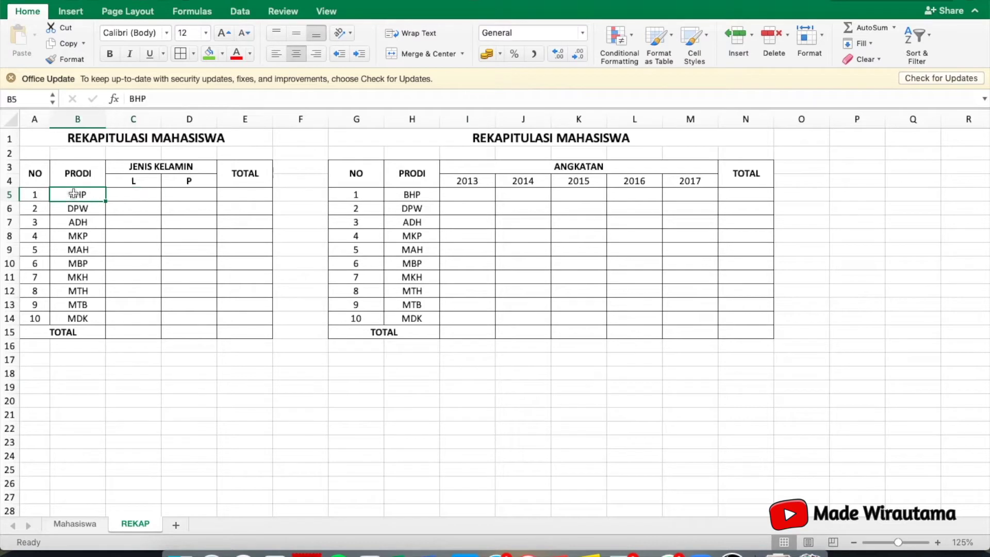
click(153, 177)
click(188, 181)
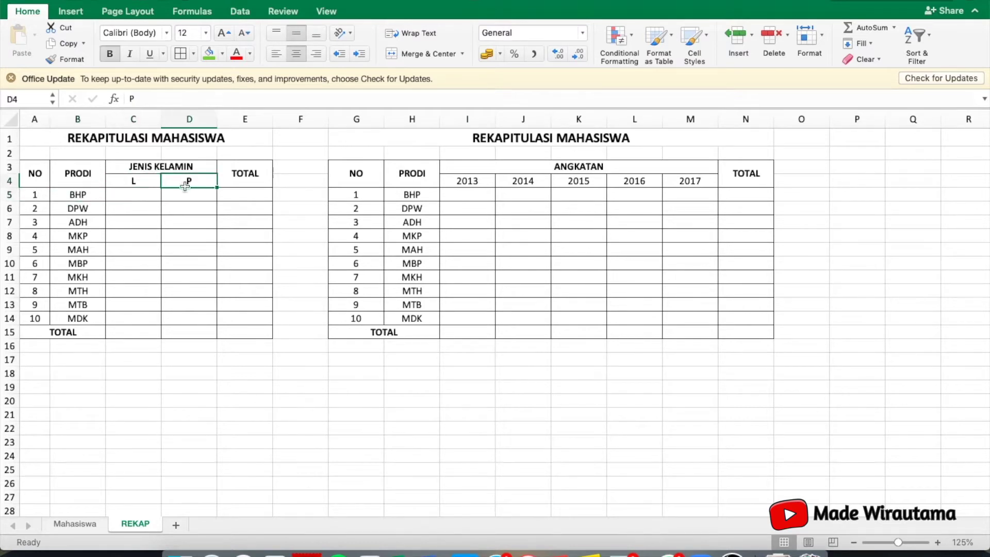
click(87, 194)
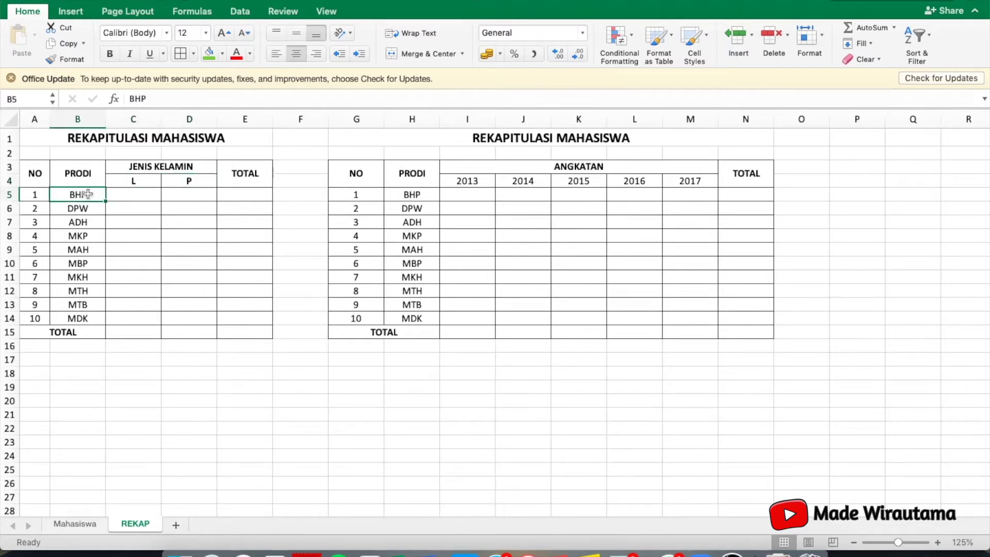
Step: Rename the JURUSAN header in cell E1 of the Mahasiswa sheet as PRODI
click(97, 530)
click(374, 139)
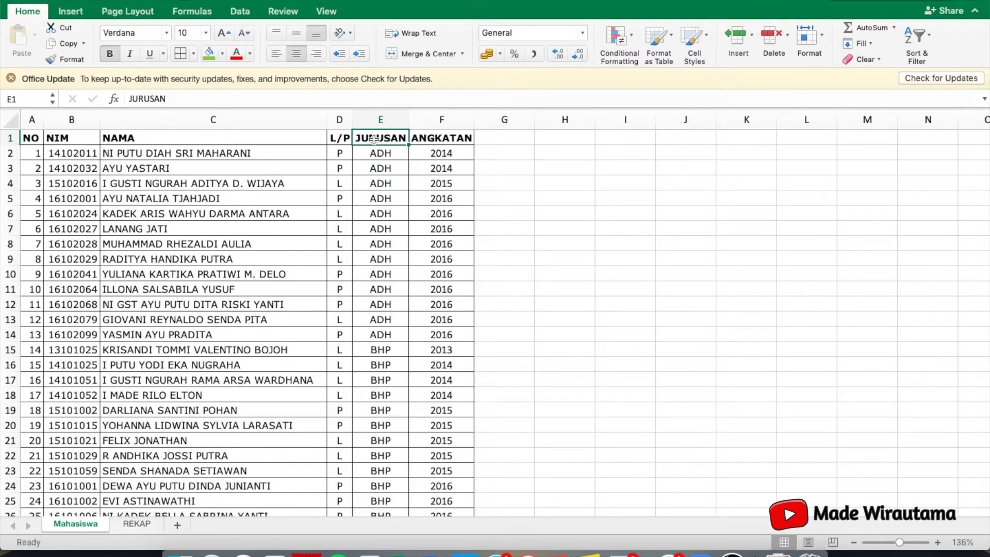
text(PRODI)
key(Return)
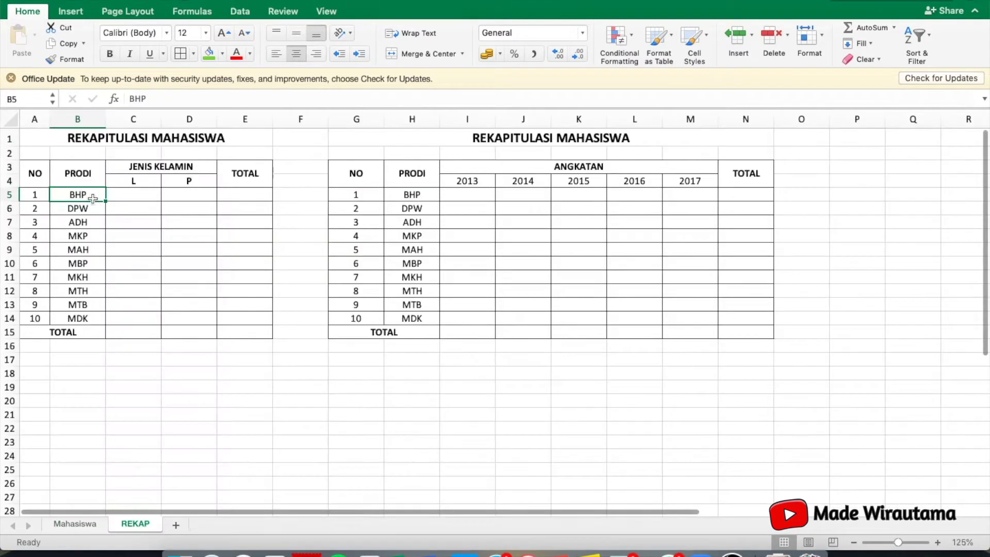
Step: Review the BHP row's L and P cells in the gender table of the REKAP sheet
click(80, 177)
click(79, 194)
click(144, 195)
click(192, 195)
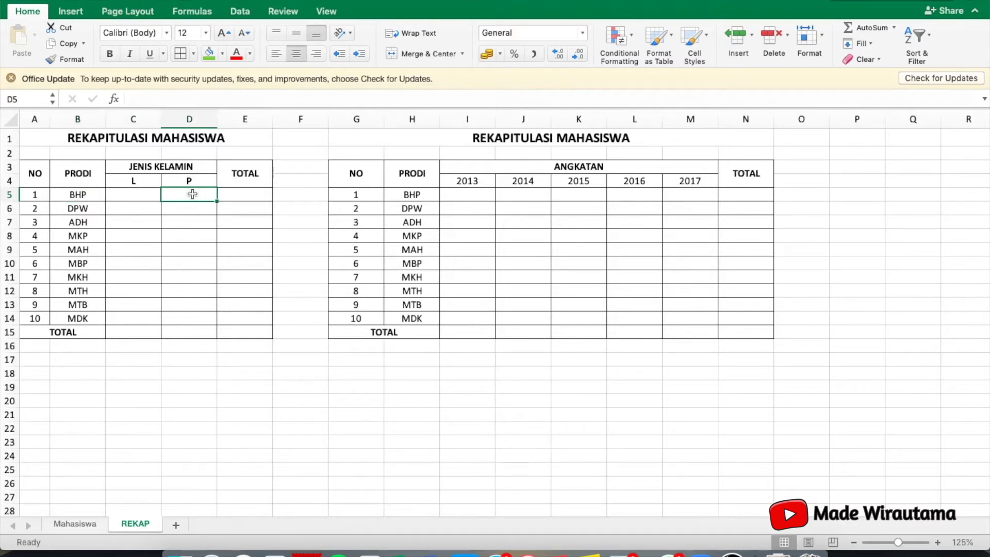
click(90, 197)
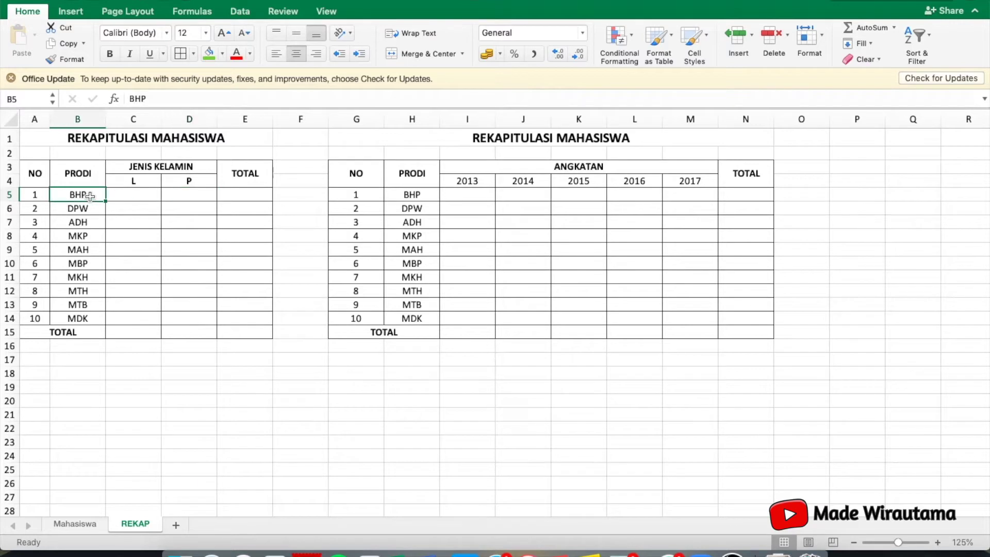
click(135, 195)
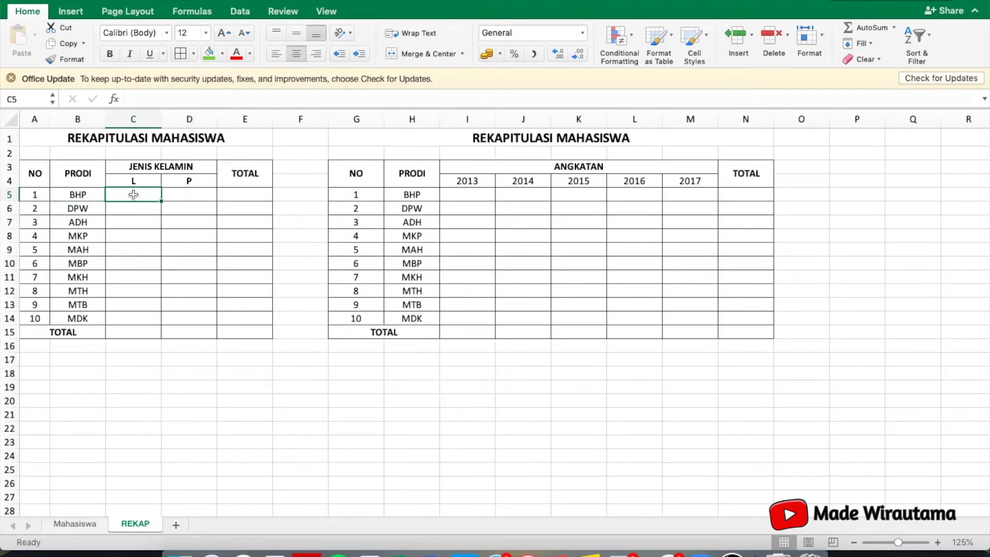
click(190, 191)
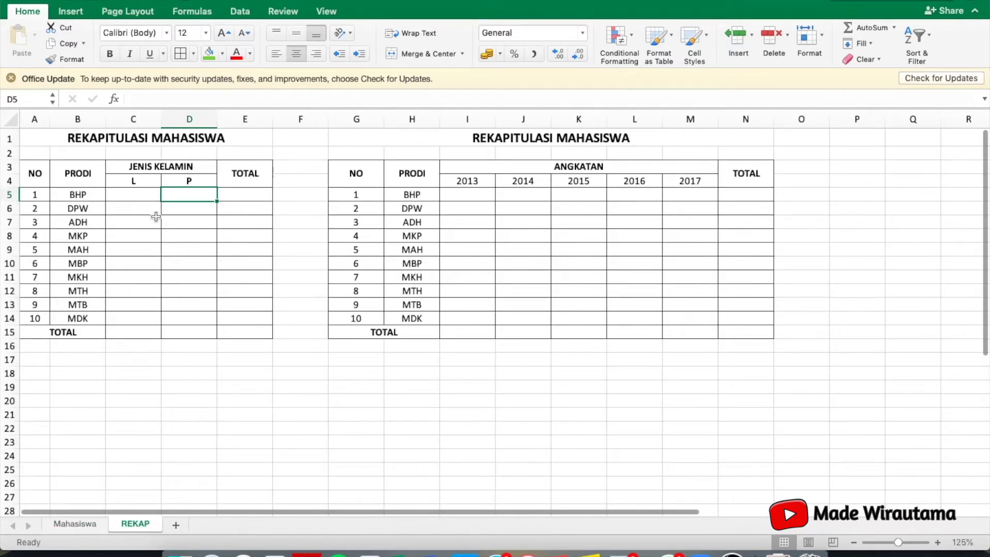
Step: Start a COUNTIFS formula in REKAP cell C5 with the absolute PRODI range Mahasiswa!$E$2:$E$133 as first criteria range
click(134, 191)
text(=)
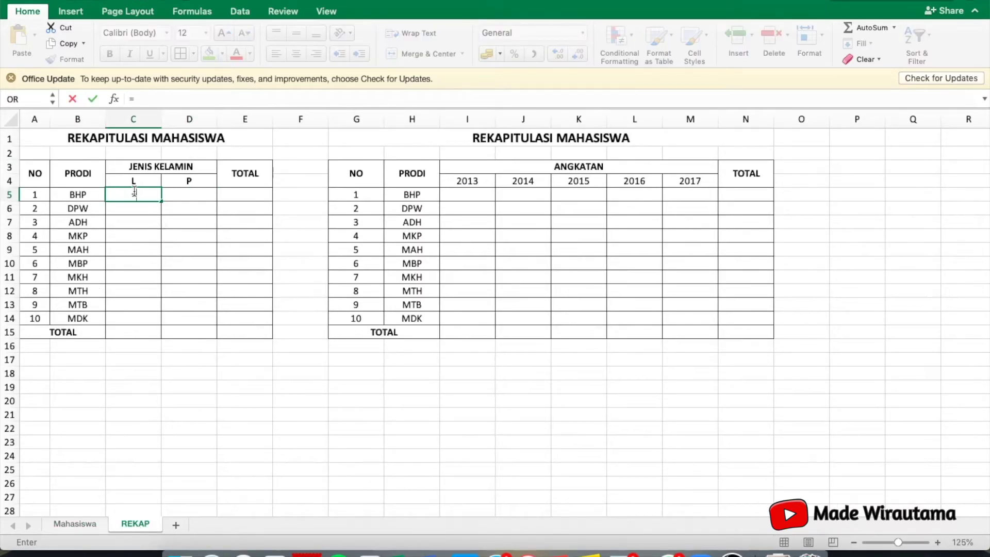
text(COUN)
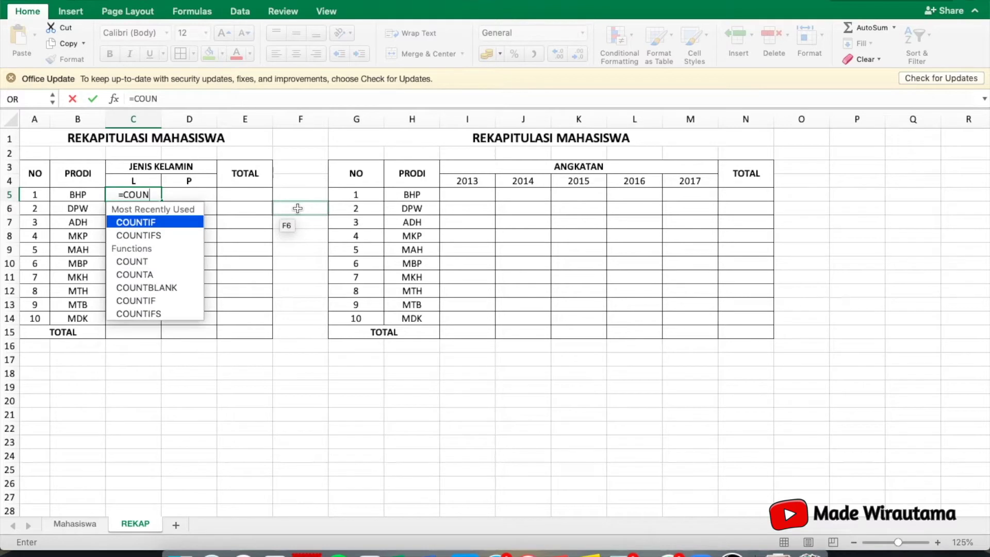
double_click(163, 234)
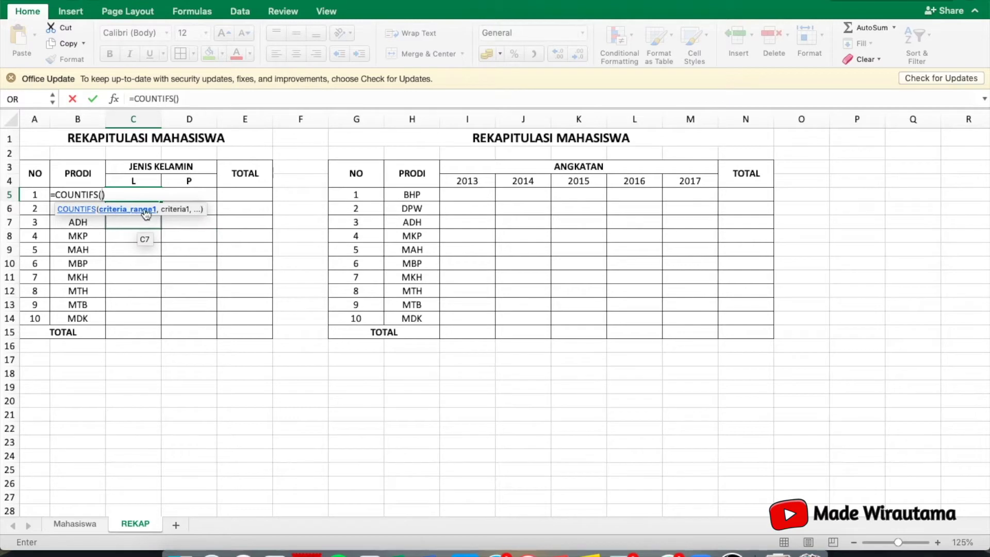
click(91, 525)
click(381, 153)
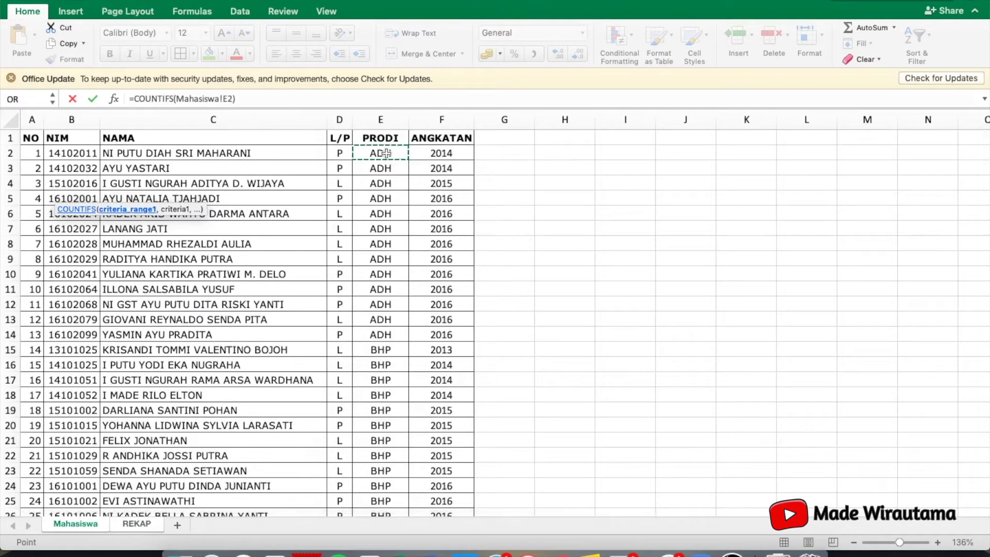
scroll(387, 346, down, 20)
scroll(387, 349, up, 20)
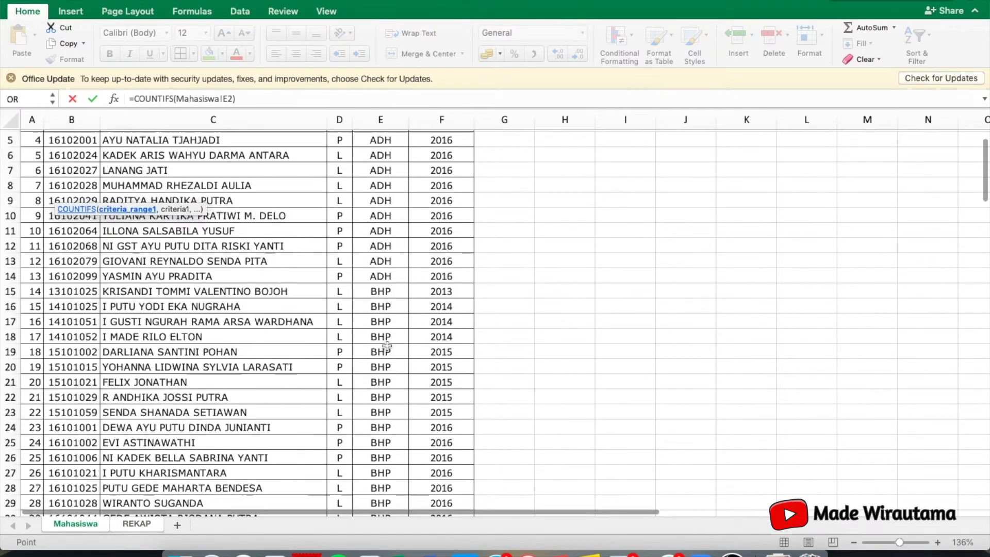
scroll(354, 413, down, 20)
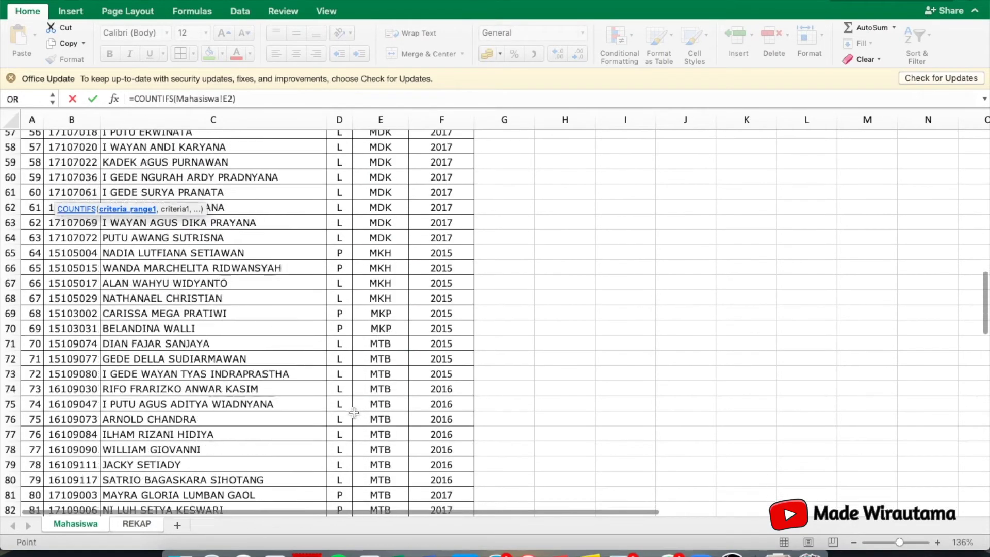
scroll(354, 413, down, 8)
scroll(355, 413, up, 4)
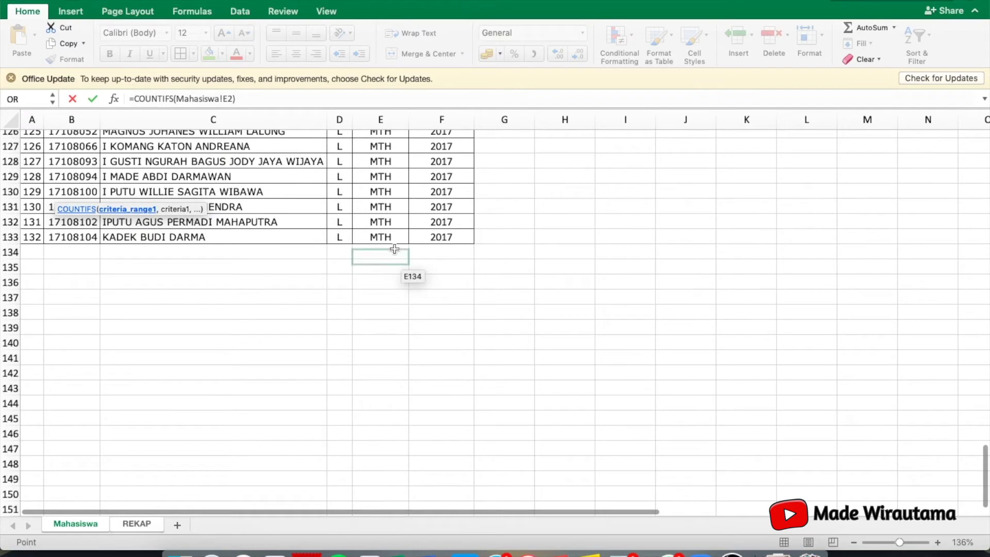
shift+click(381, 236)
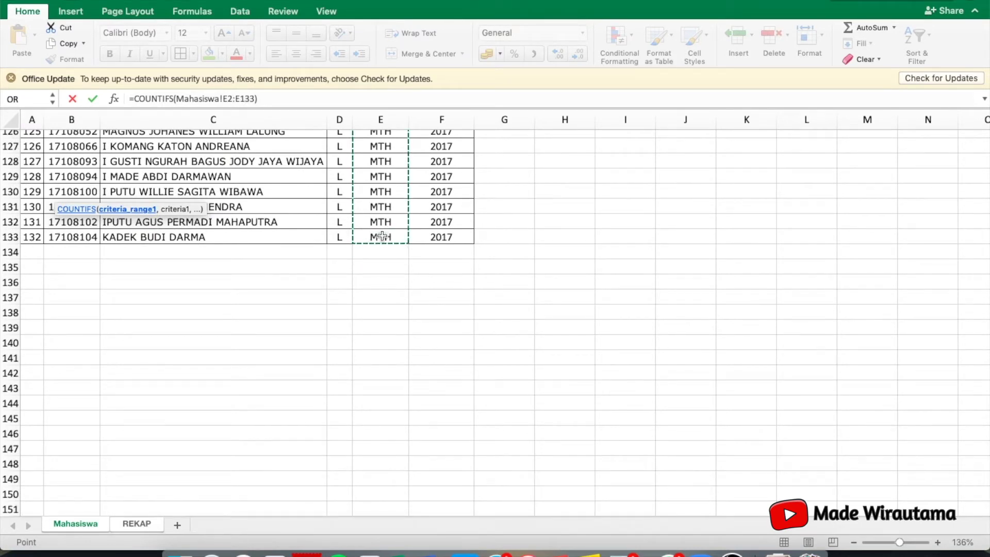
key(F4)
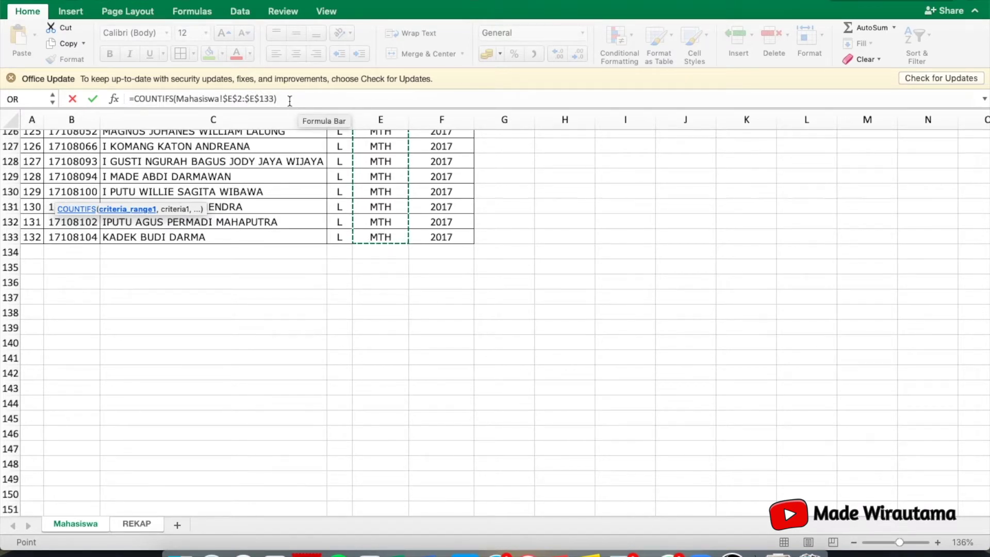
Step: Set the first criterion of the COUNTIFS formula to the BHP cell, REKAP!B5
text(,)
click(175, 204)
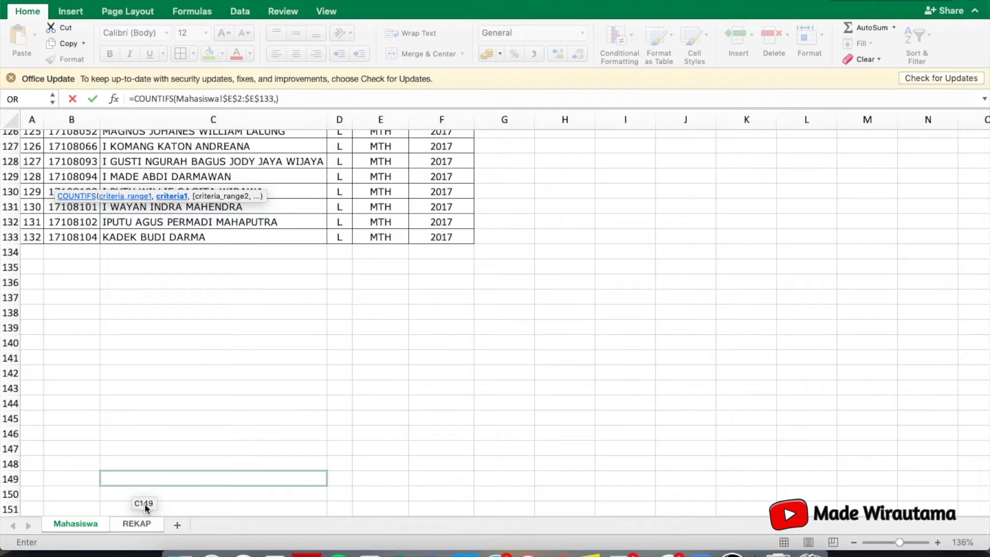
click(137, 525)
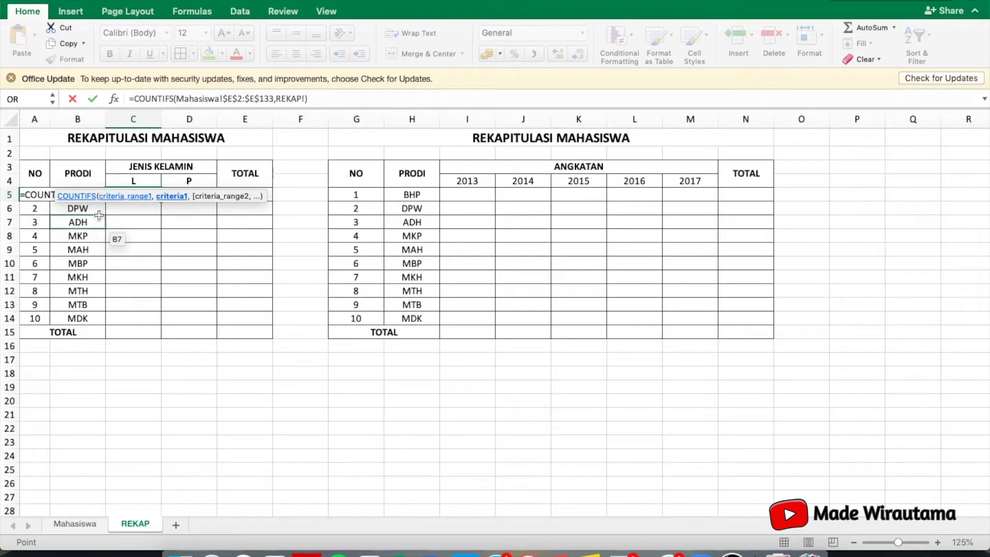
click(84, 212)
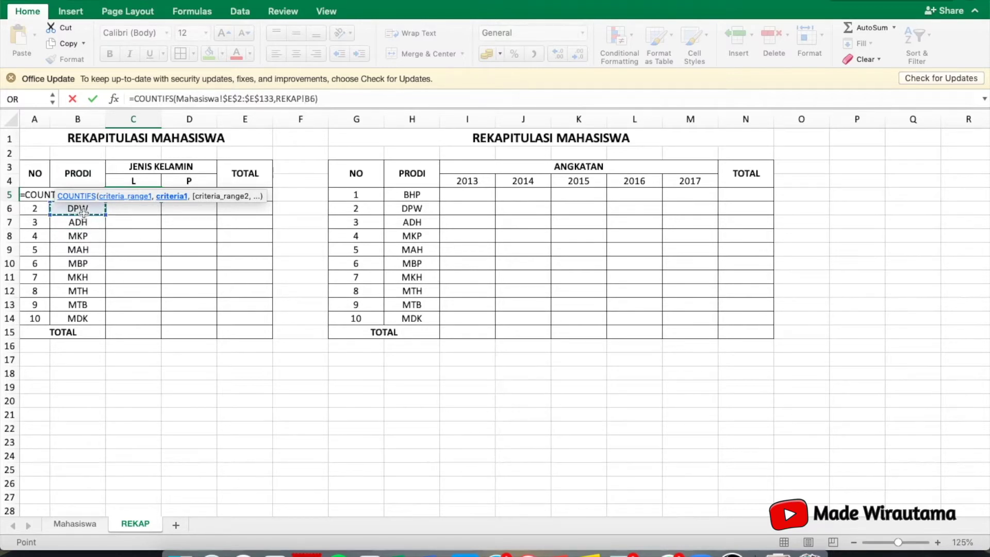
key(Up)
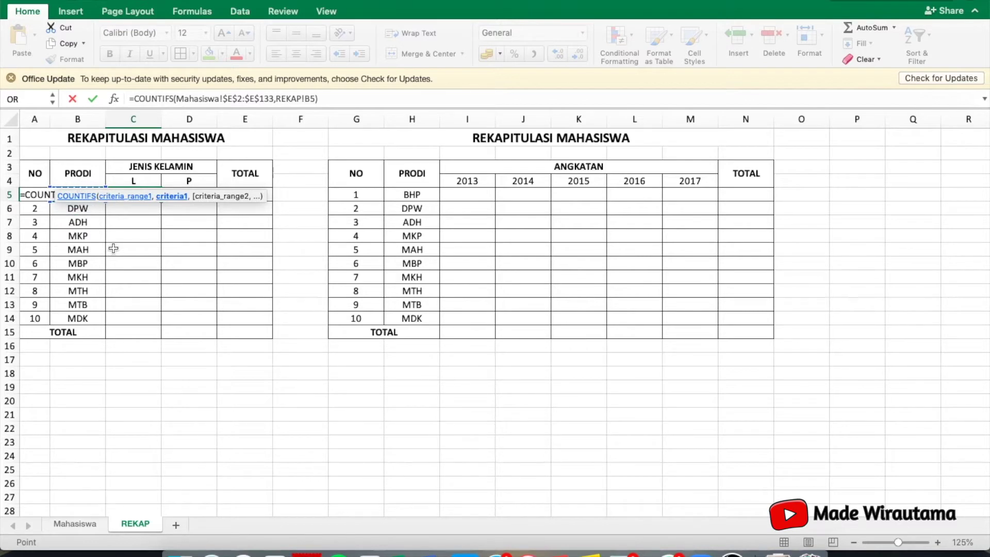
Step: Add the absolute L/P range Mahasiswa!$D$2:$D$133 as the COUNTIFS formula's second criteria range
text(,)
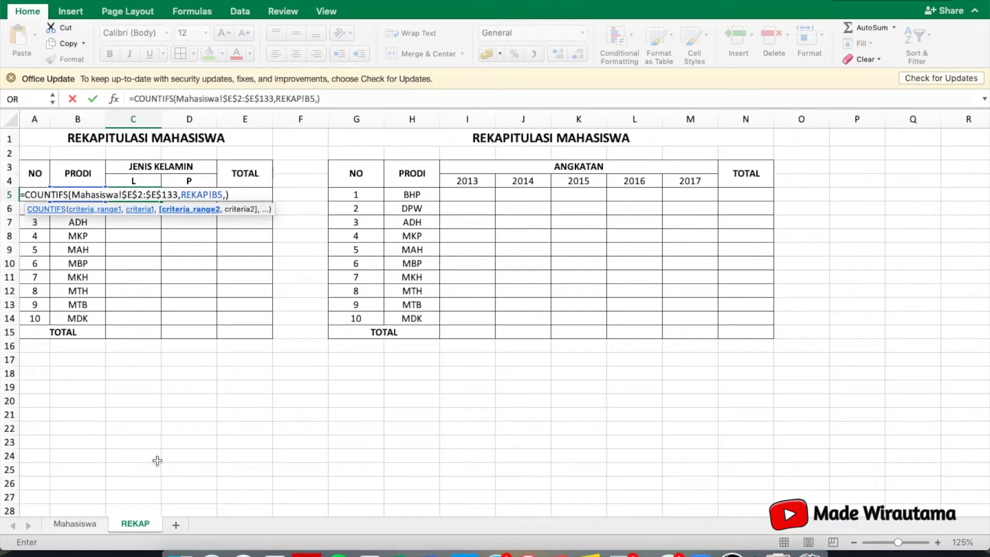
click(85, 526)
click(339, 245)
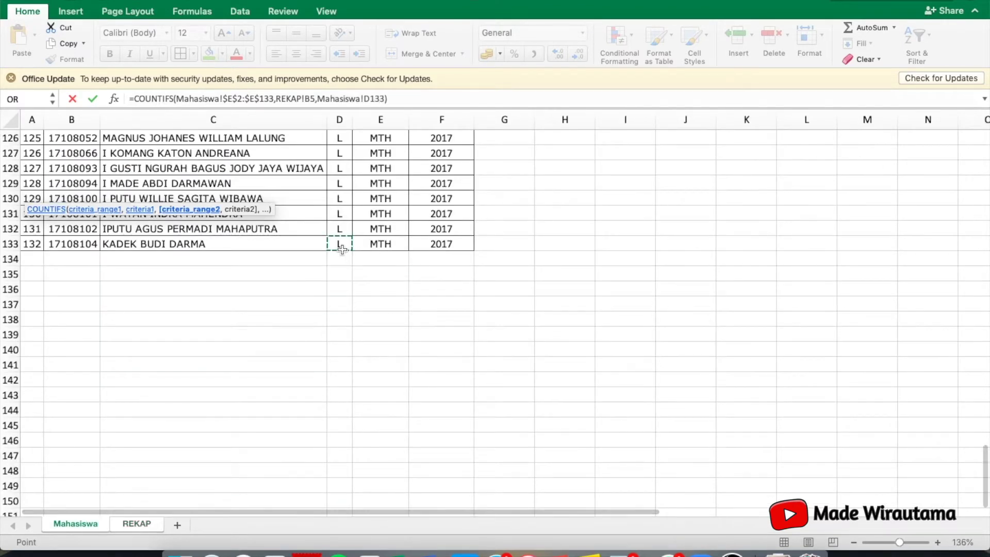
scroll(342, 249, up, 20)
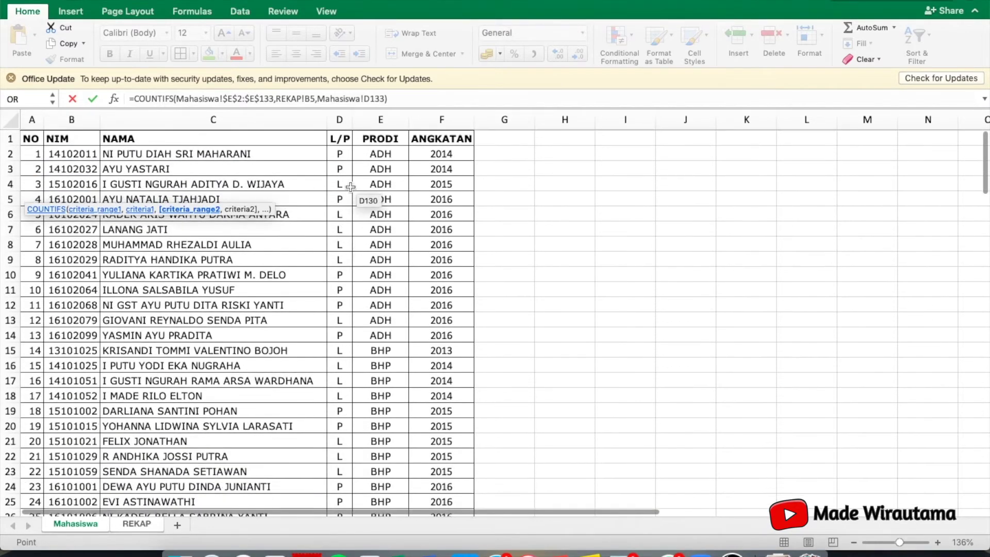
shift+click(341, 153)
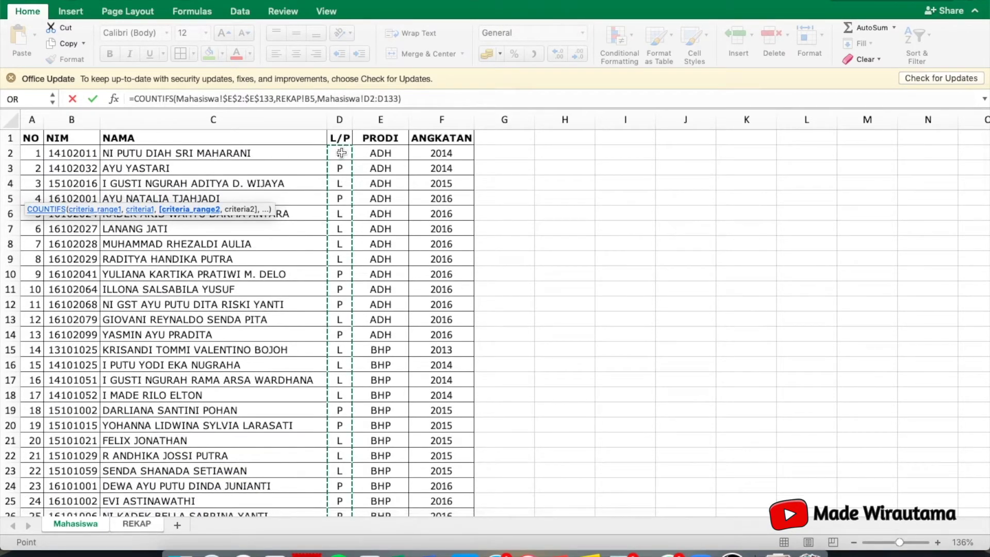
key(F4)
text(,)
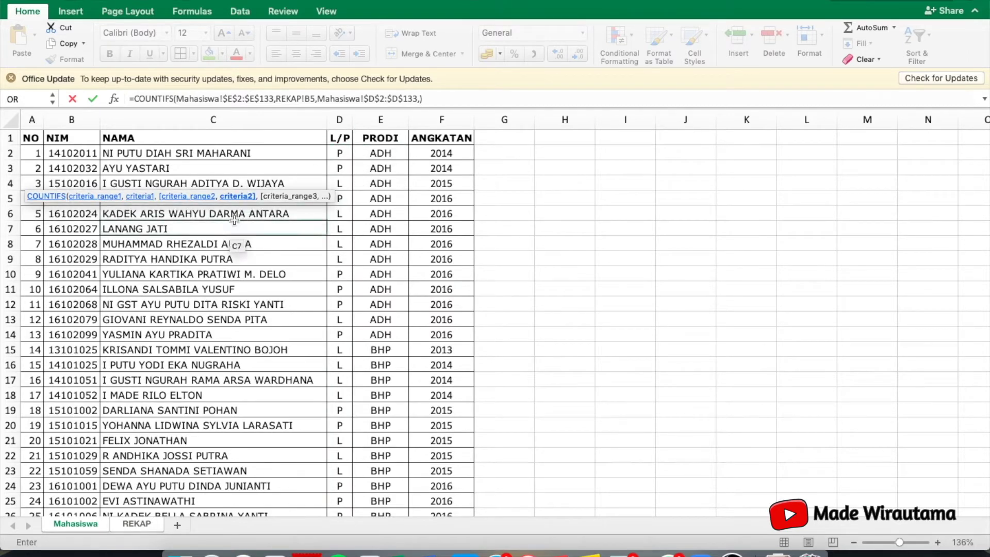
Step: Set the second criterion to the L header cell, REKAP!C4, and complete the COUNTIFS formula in C5
click(135, 524)
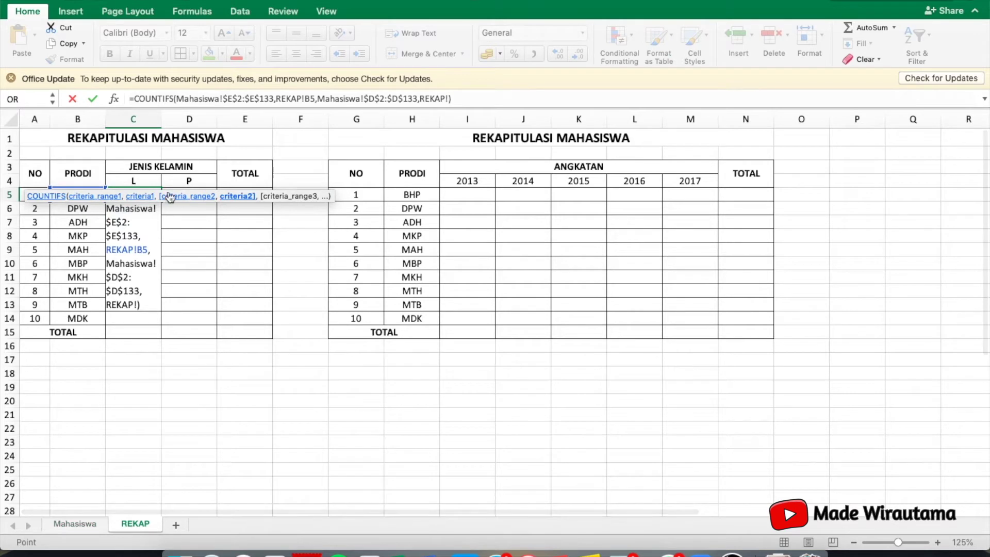
click(134, 181)
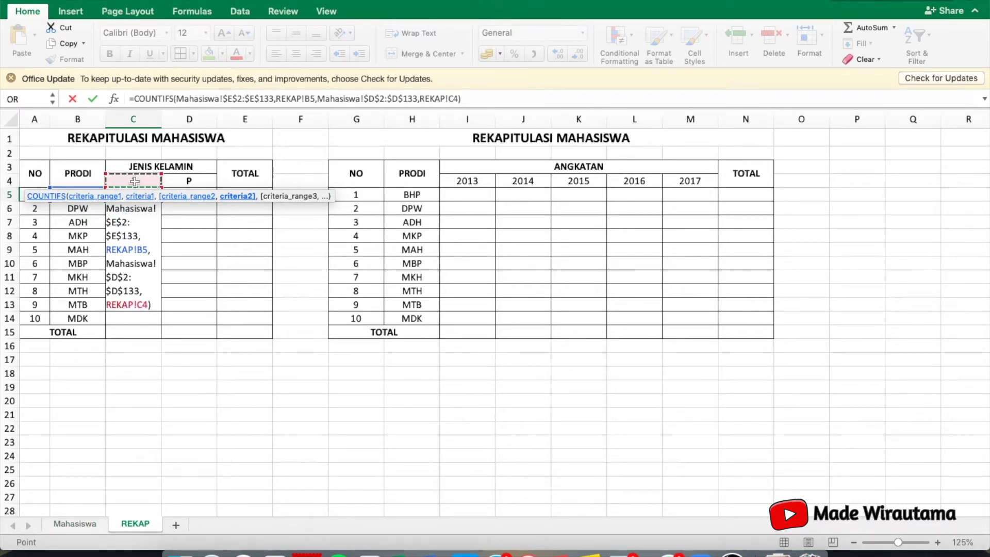
key(Return)
click(144, 198)
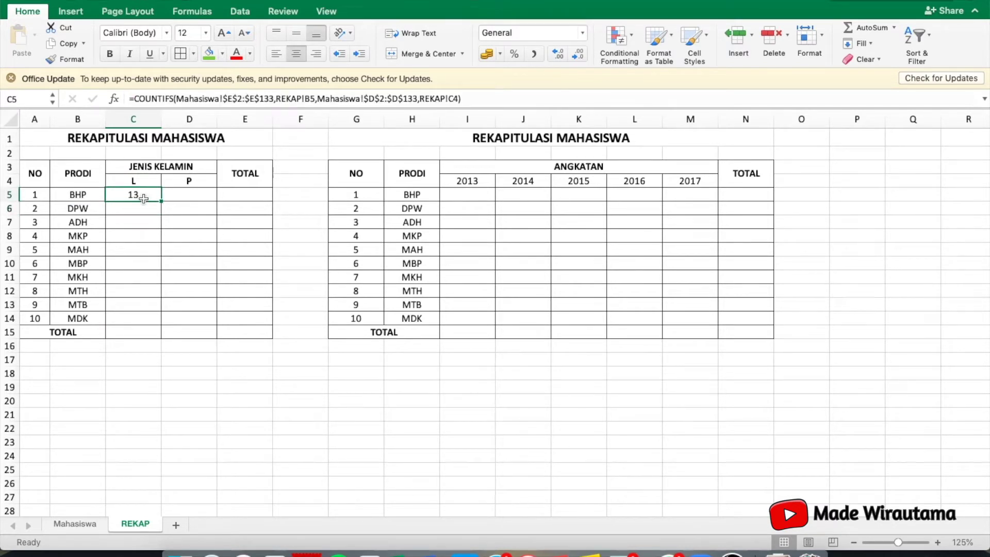
Step: Copy the COUNTIFS formula from C5 into the BHP row's P cell, D5
click(84, 196)
click(140, 200)
click(81, 180)
click(135, 183)
click(136, 196)
click(184, 196)
click(146, 199)
shift+click(162, 202)
drag(158, 199, 204, 219)
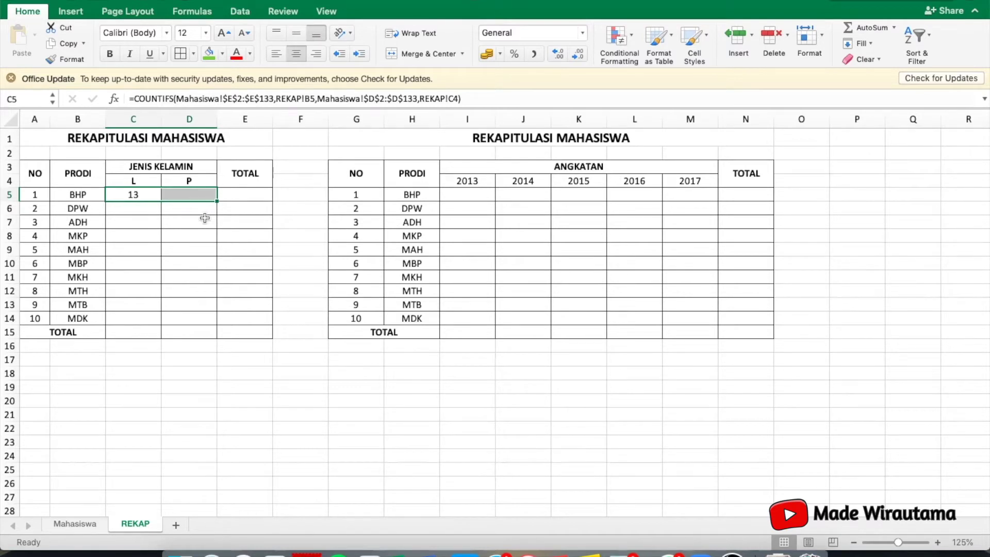
drag(205, 219, 205, 216)
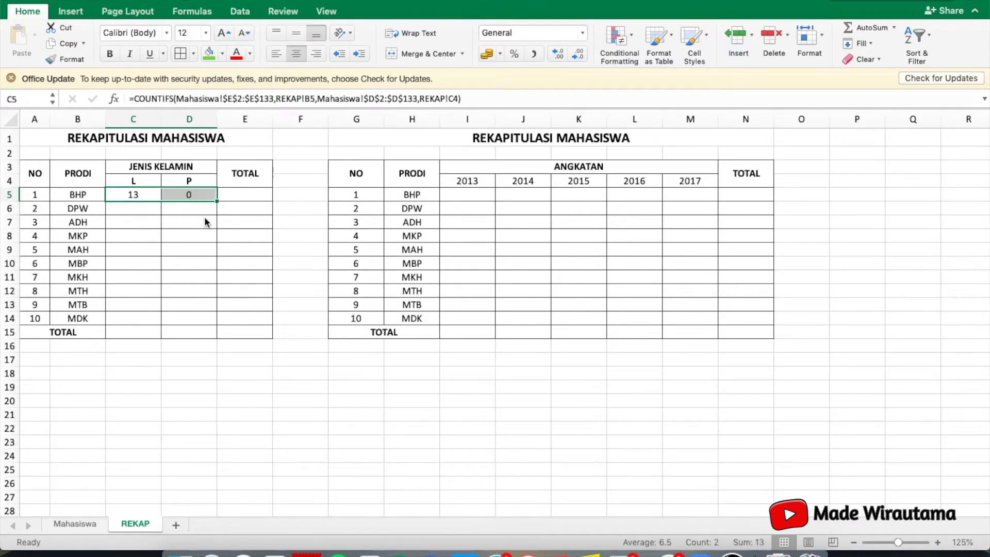
Step: Inspect the cell references in D5's copied COUNTIFS formula
click(194, 195)
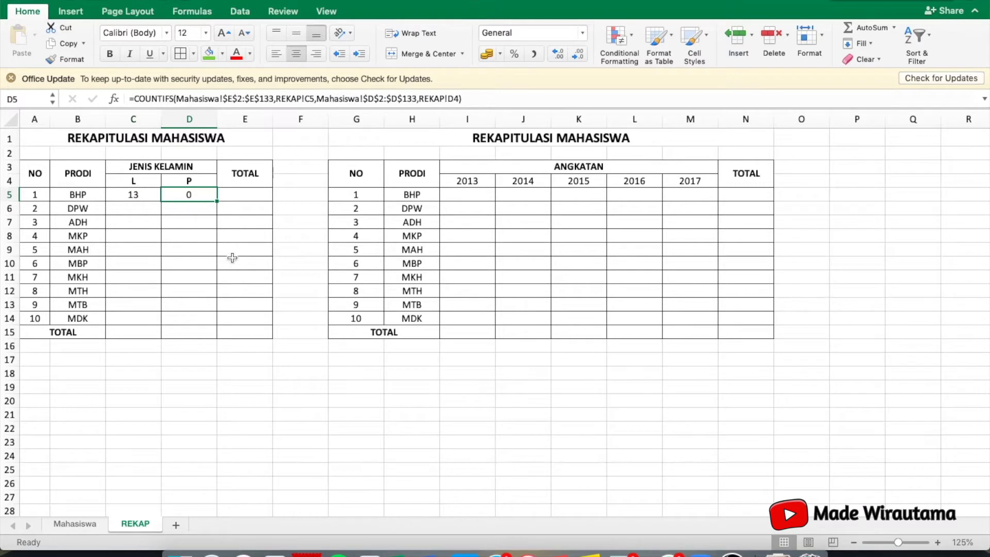
click(91, 523)
click(131, 524)
double_click(204, 195)
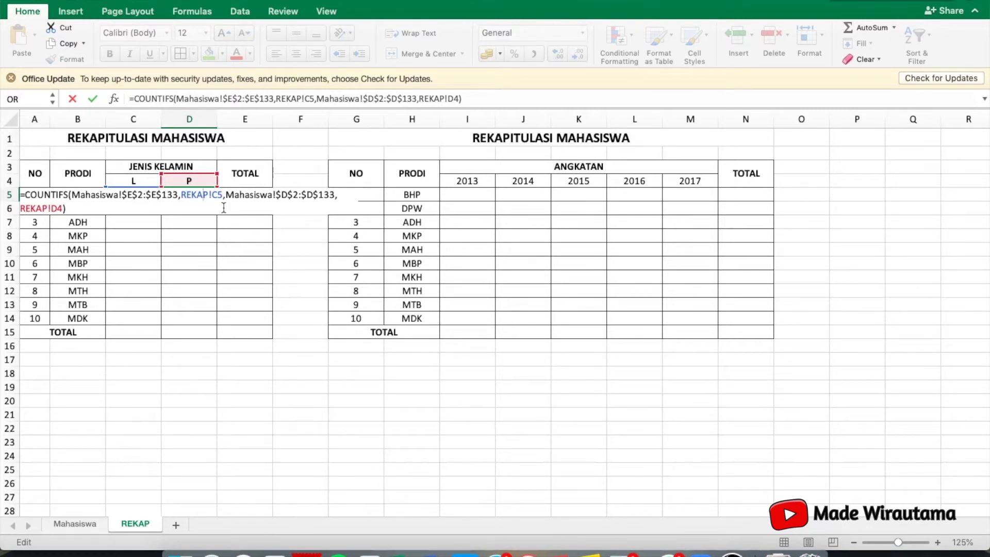
key(Escape)
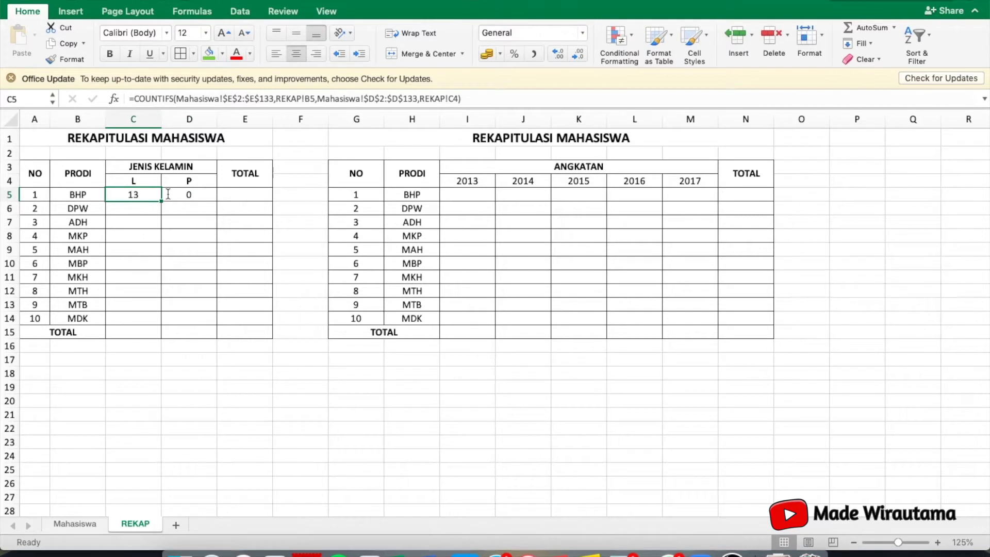
Step: Lock only column B of the first criterion in C5's COUNTIFS formula, as REKAP!$B5
click(145, 196)
click(312, 99)
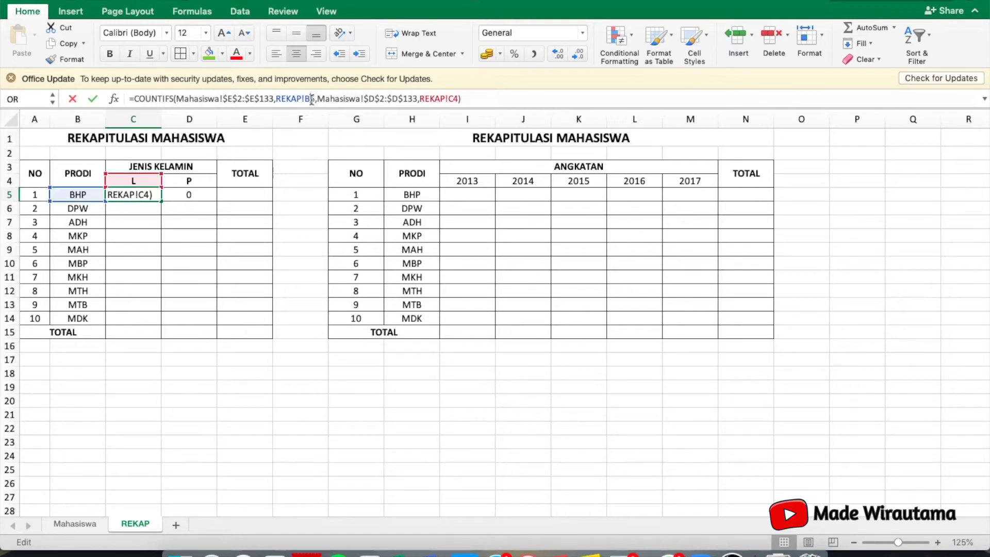
double_click(311, 99)
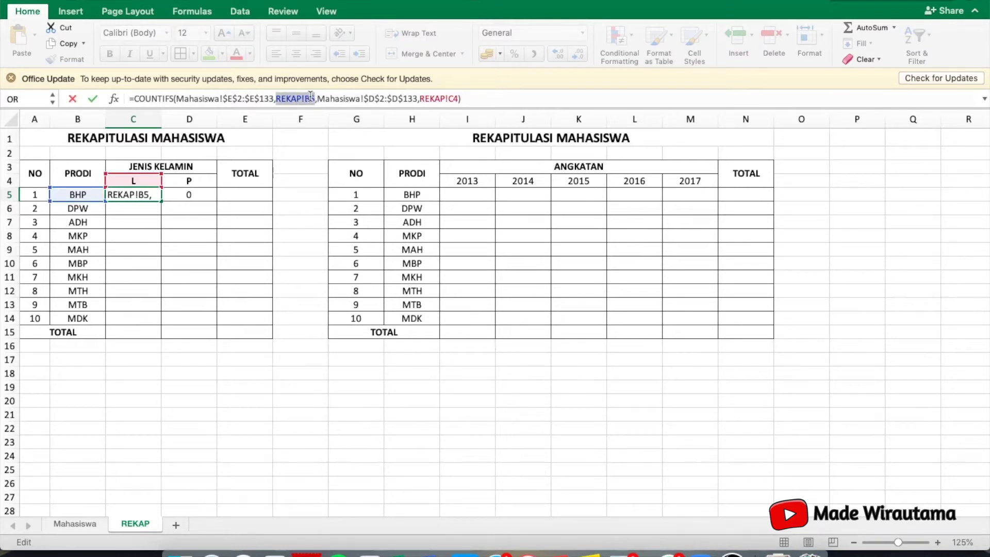
click(311, 98)
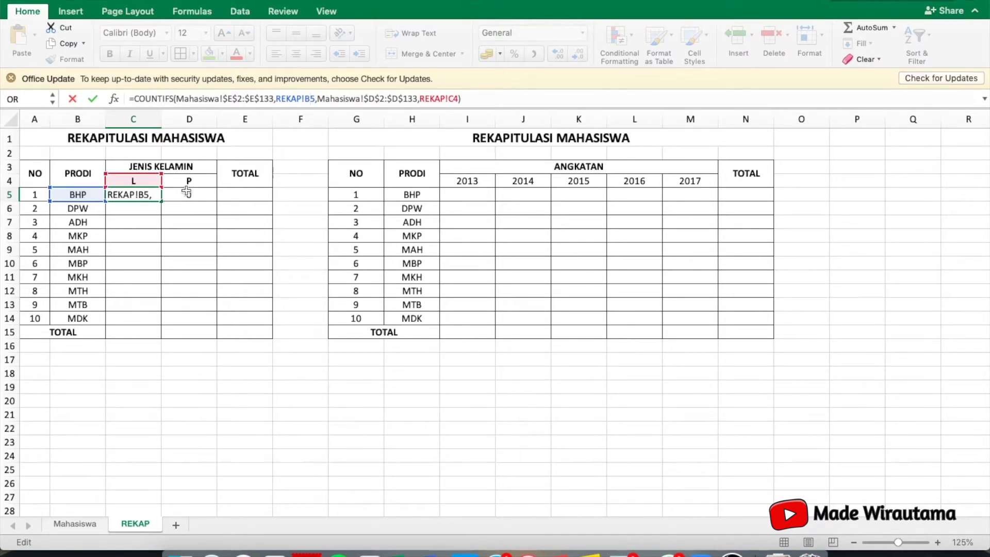
key(F4)
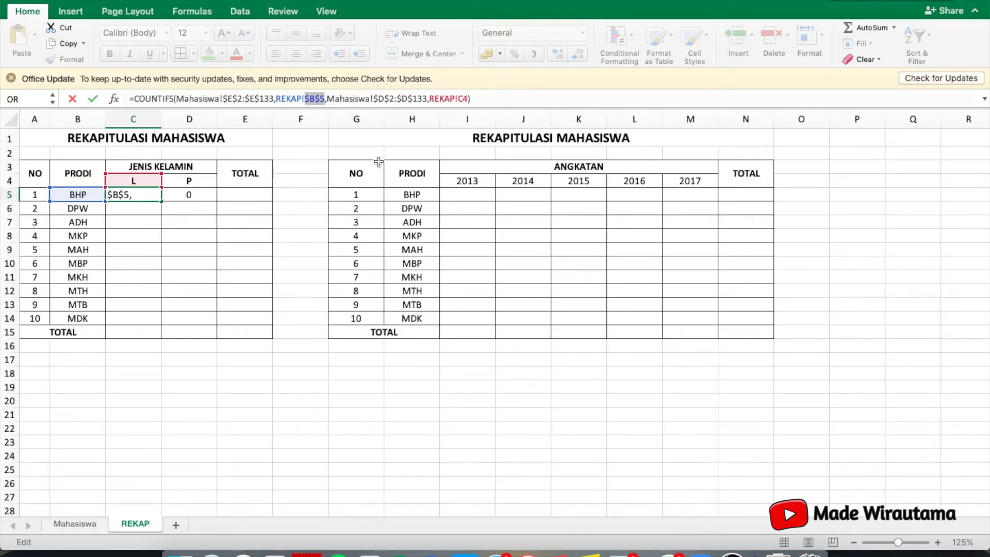
key(F4)
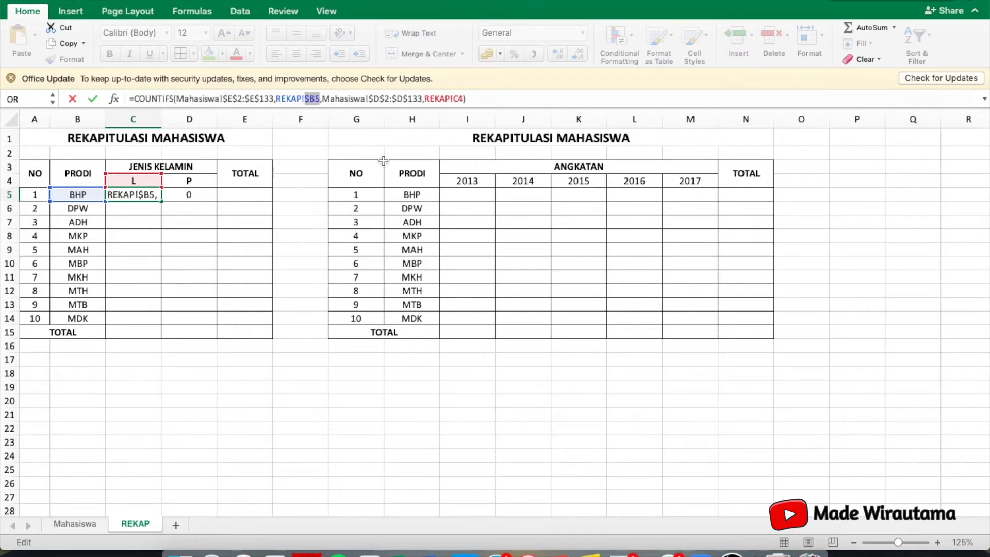
click(310, 97)
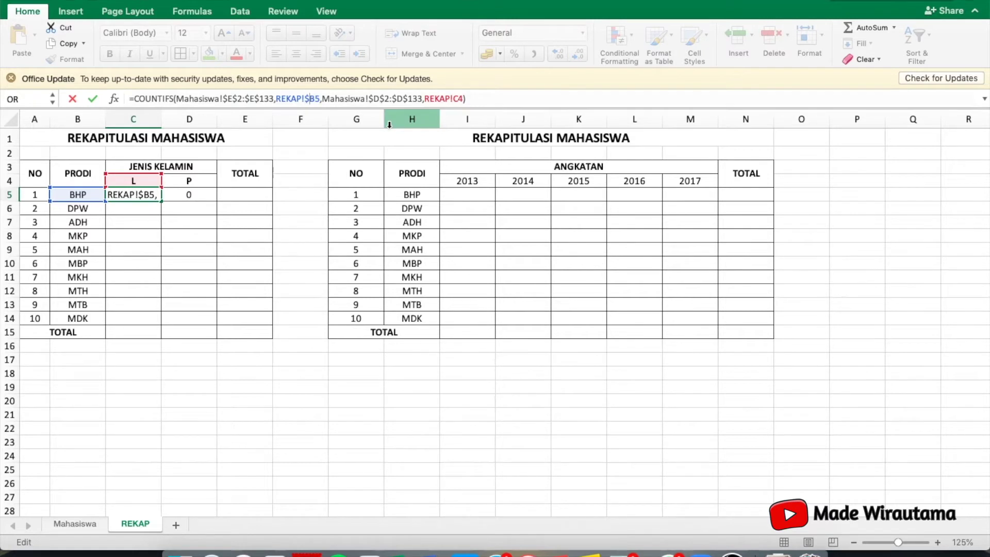
key(F4)
key(F4)
key(F4)
key(F4)
key(F4)
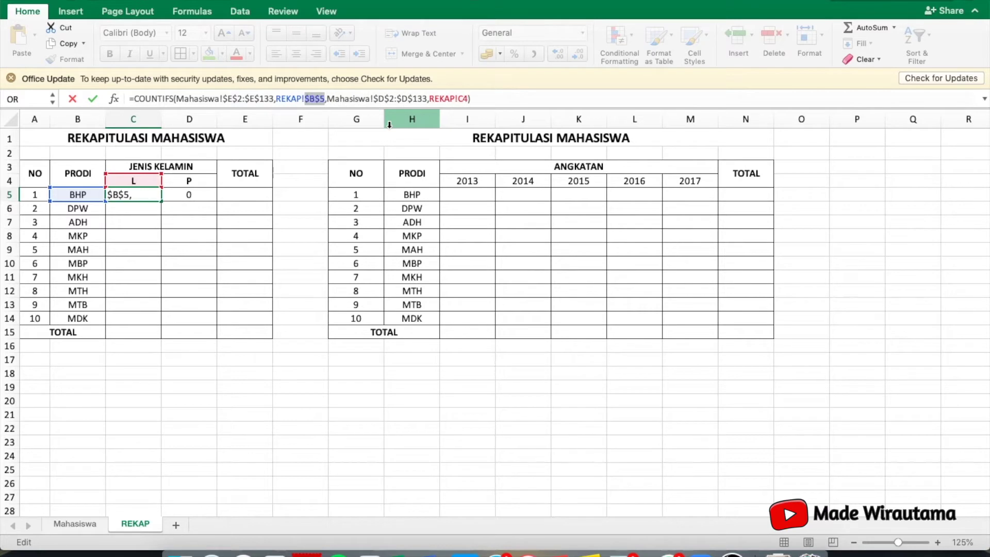
Step: Lock only row 4 of the second criterion as REKAP!C$4 and commit the formula in C5
click(459, 98)
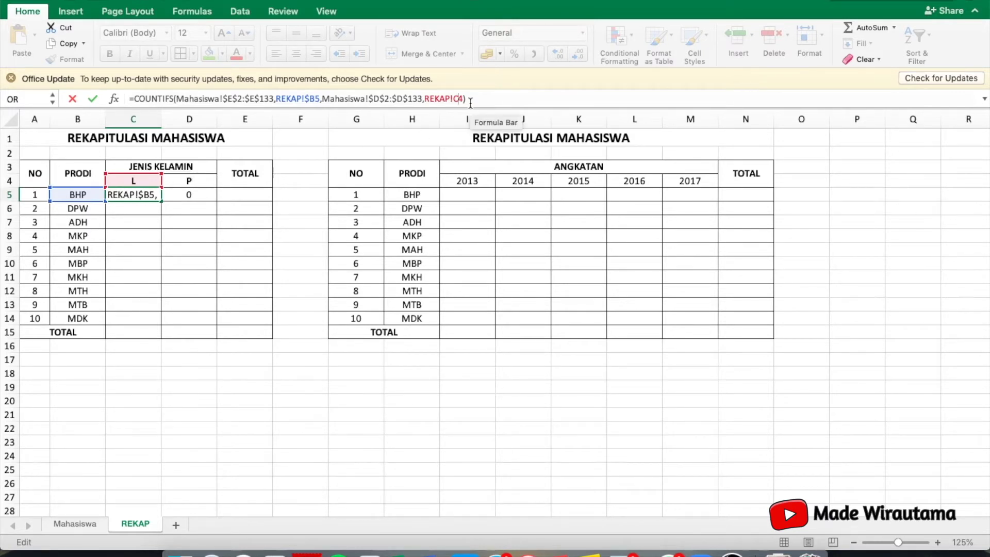
key(F4)
key(F4)
key(F4)
key(F4)
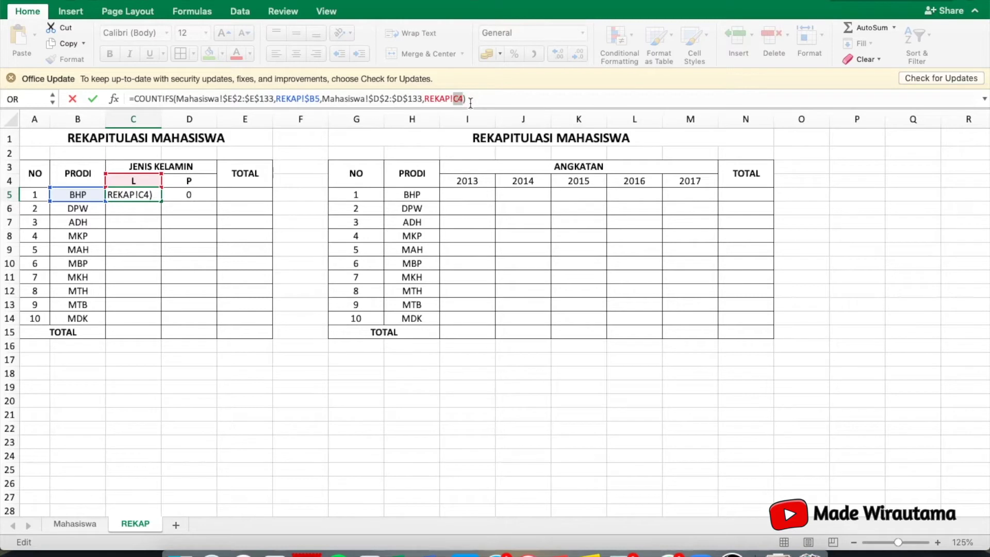
key(F4)
key(F4)
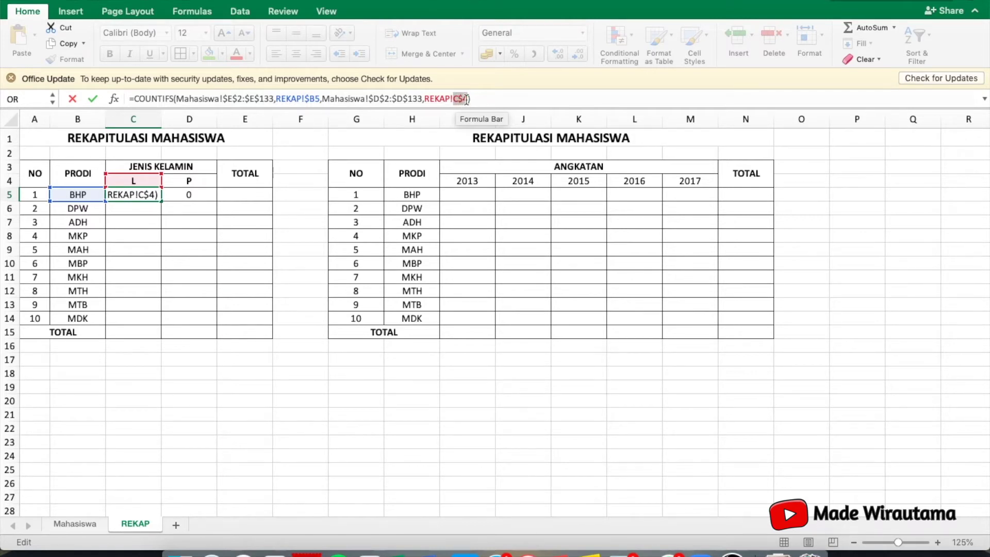
key(Return)
key(Up)
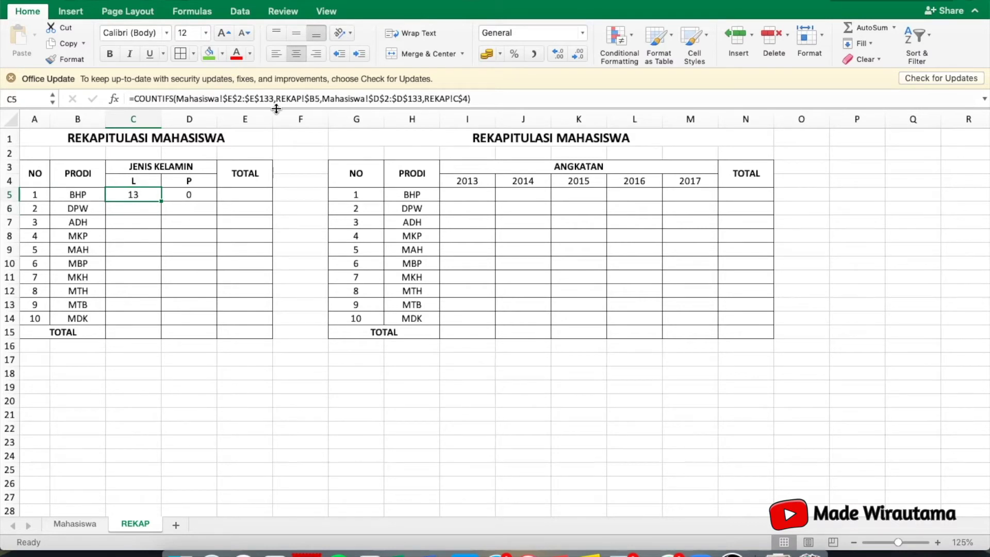
Step: Copy the mixed-reference COUNTIFS formula from C5 across to the P cell, D5
drag(162, 200, 206, 196)
click(134, 195)
key(Right)
Step: Fill the COUNTIFS formulas in C5:D5 down to row 14 for all study programs
click(132, 194)
key(shift+Right)
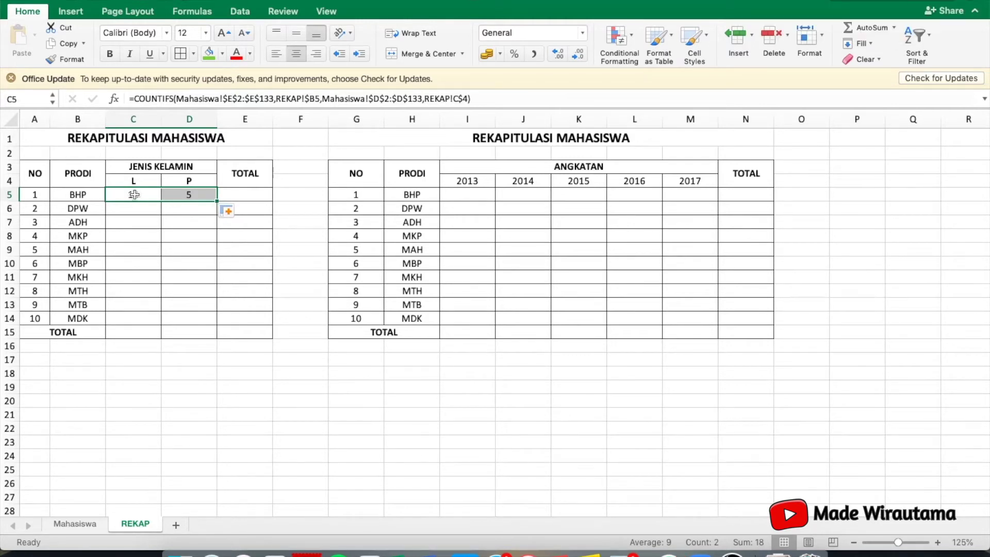
drag(216, 201, 208, 323)
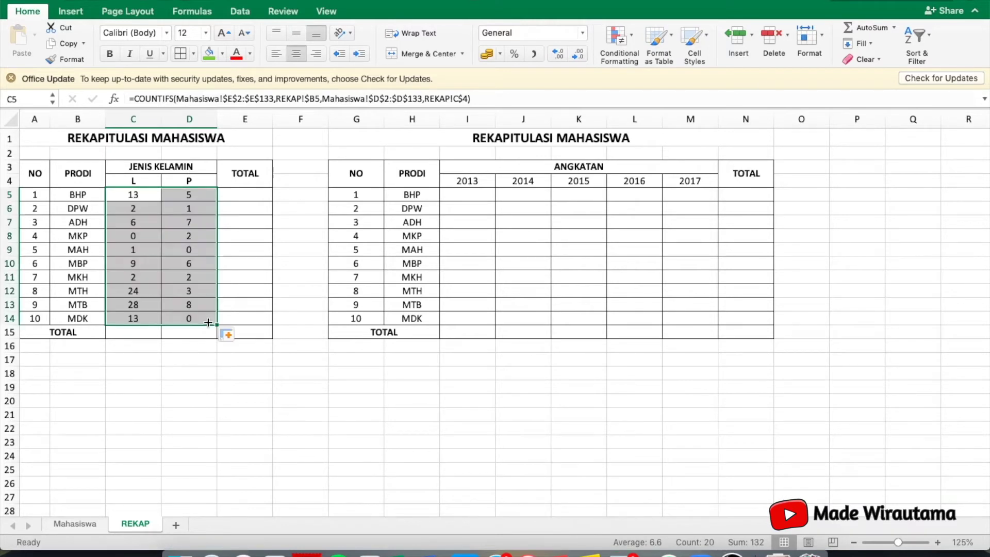
Step: Total the L counts C5:C14 in cell C15 with AutoSum and copy the sum formula to D15
click(144, 331)
click(181, 331)
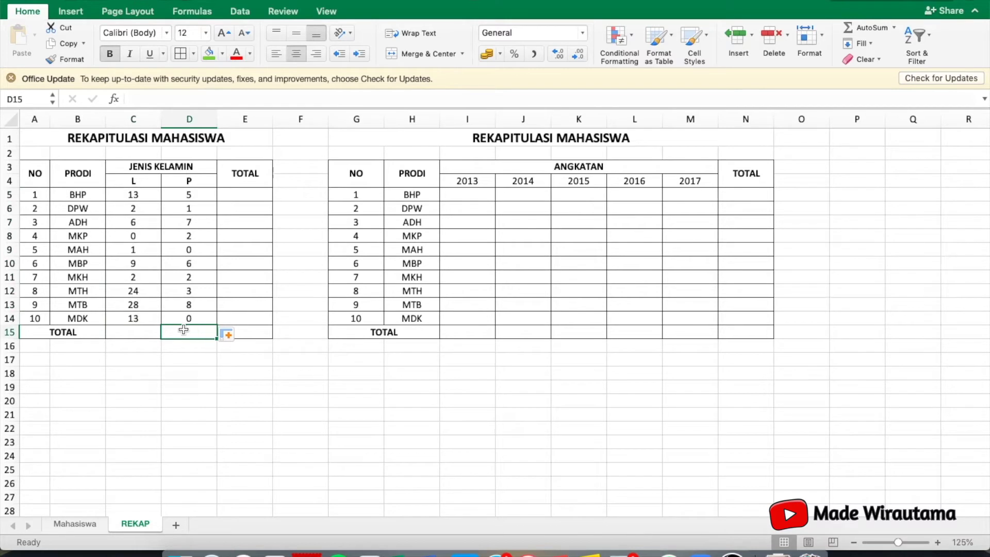
click(137, 334)
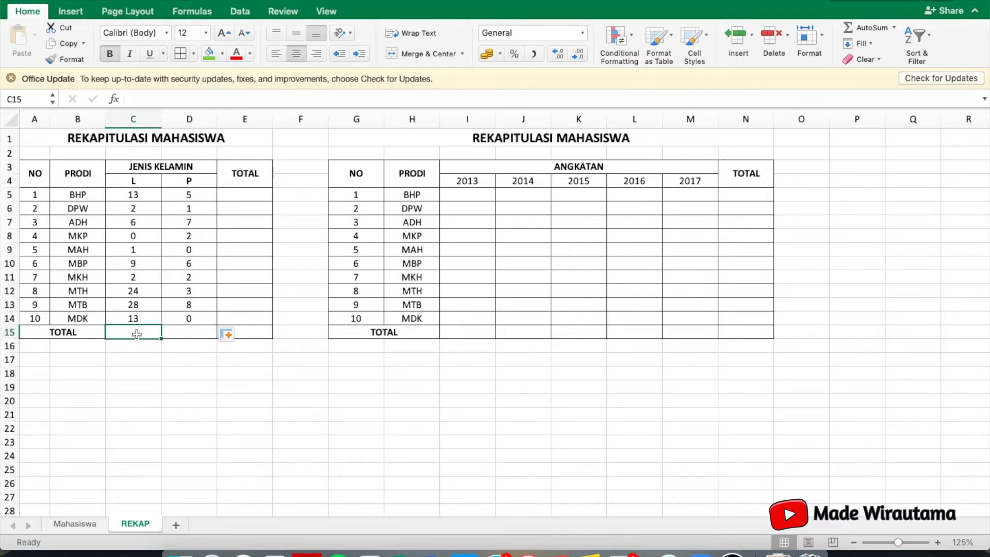
click(195, 336)
click(133, 332)
click(187, 331)
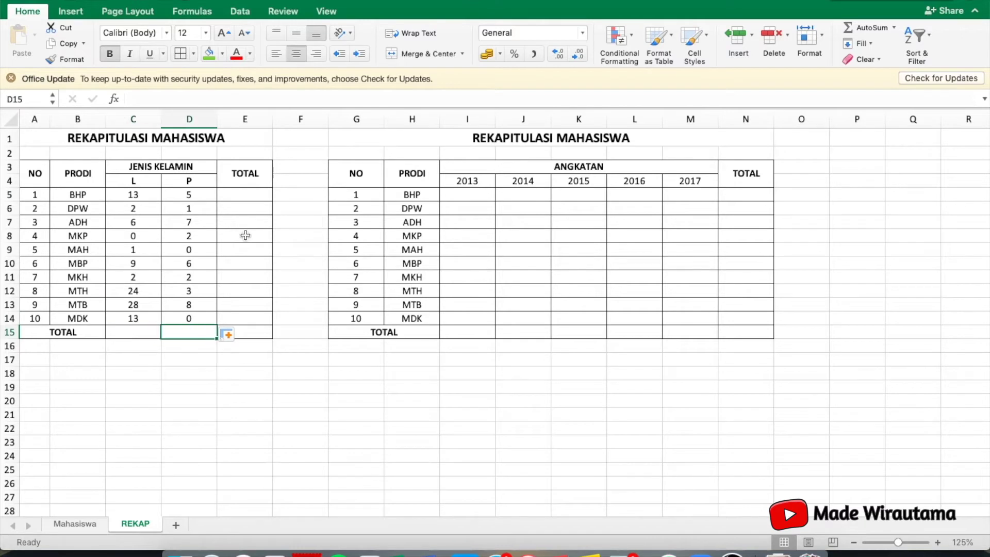
click(135, 335)
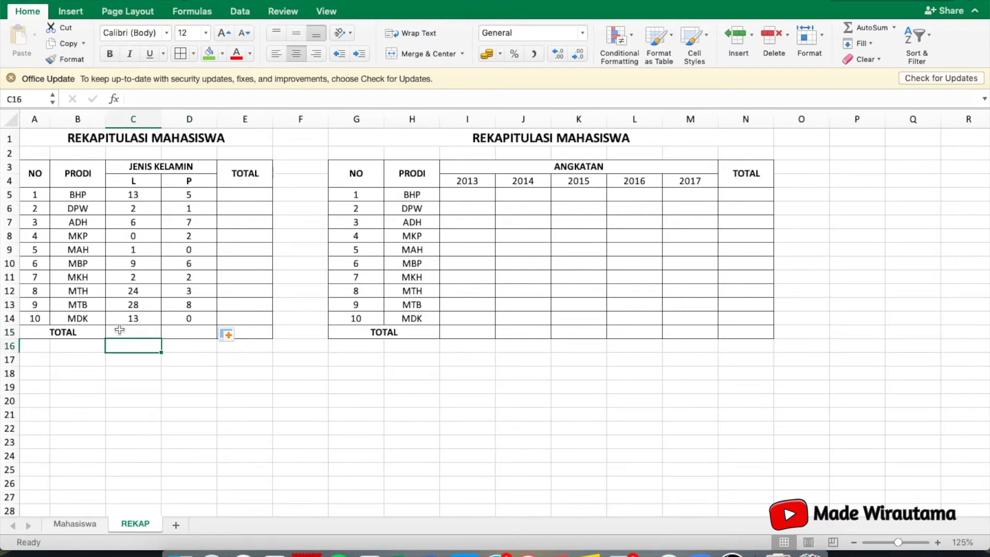
click(862, 27)
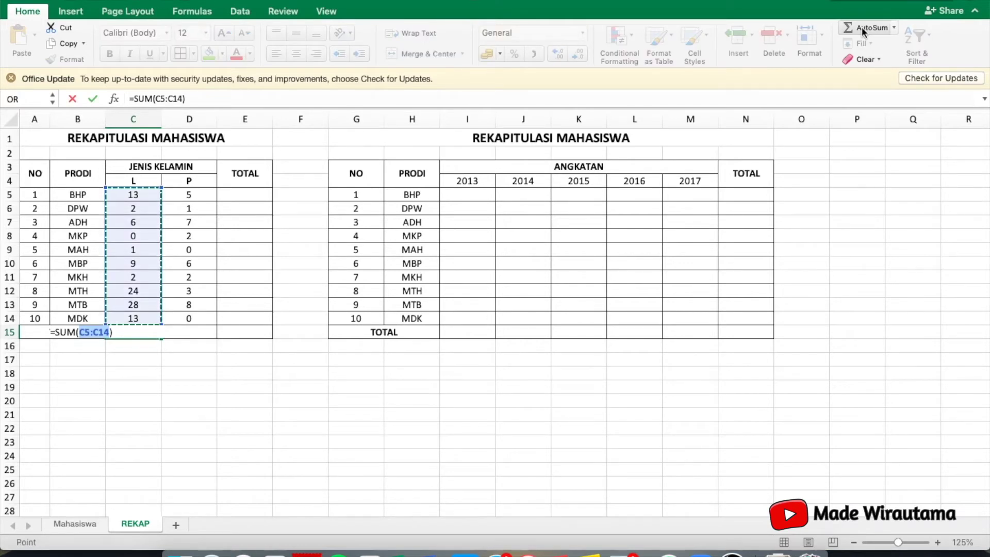
click(861, 27)
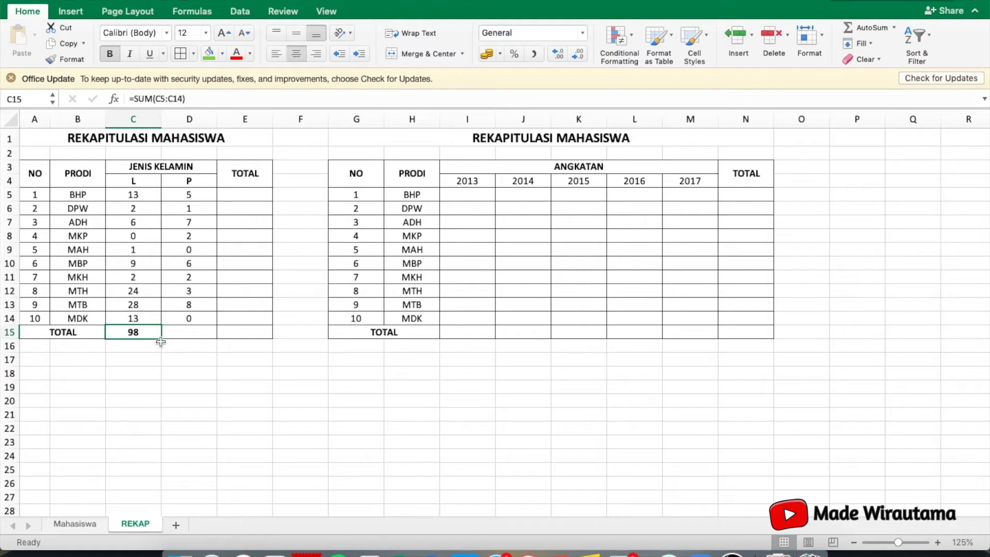
drag(161, 340, 205, 335)
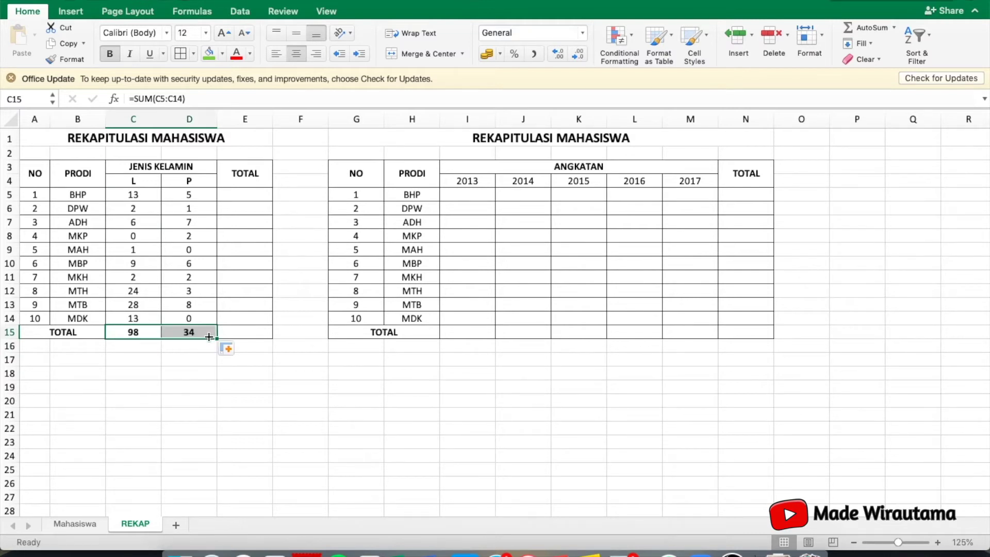
click(188, 334)
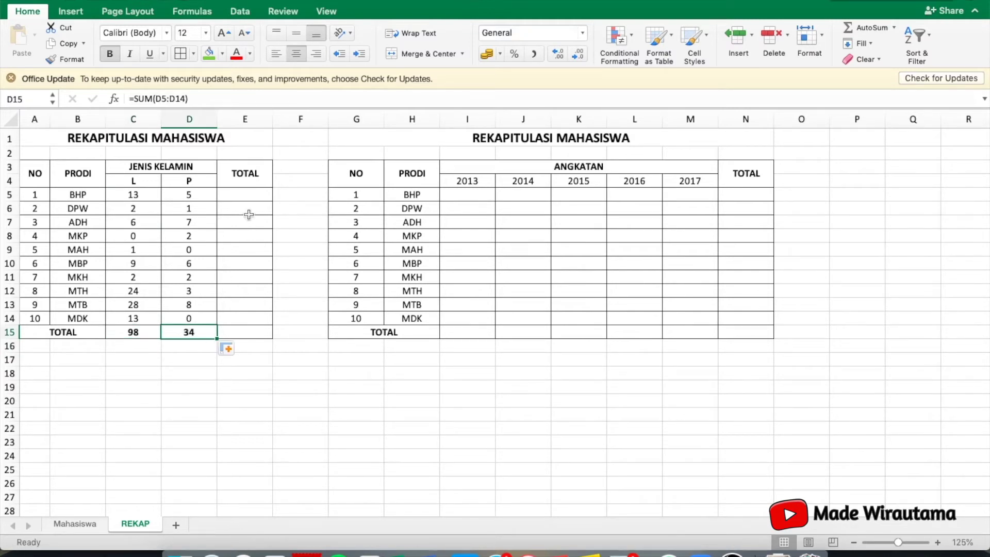
Step: Add the L and P counts in E5 with =C5+D5 and fill the formula down to E14
click(242, 199)
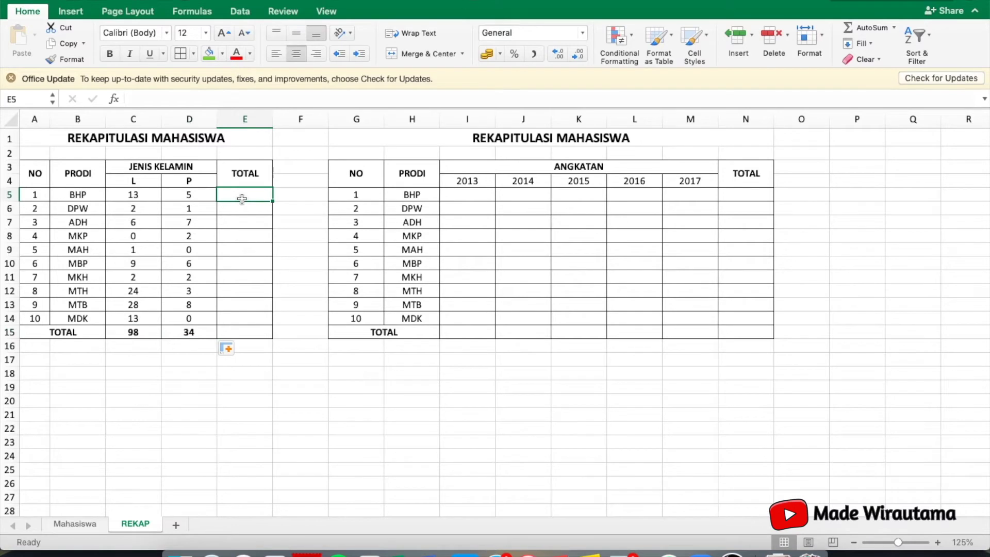
text(=)
click(135, 194)
text(+)
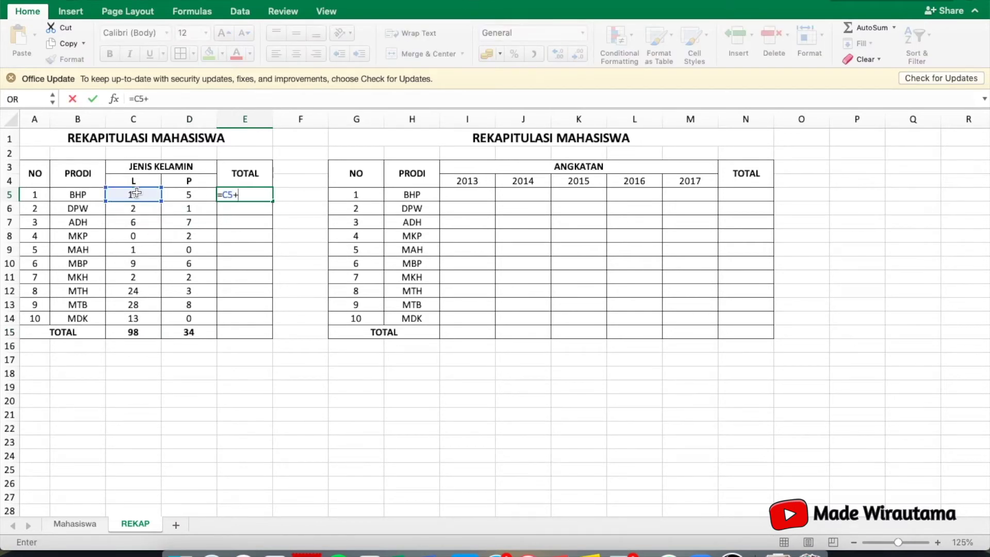
click(199, 196)
key(Return)
key(Up)
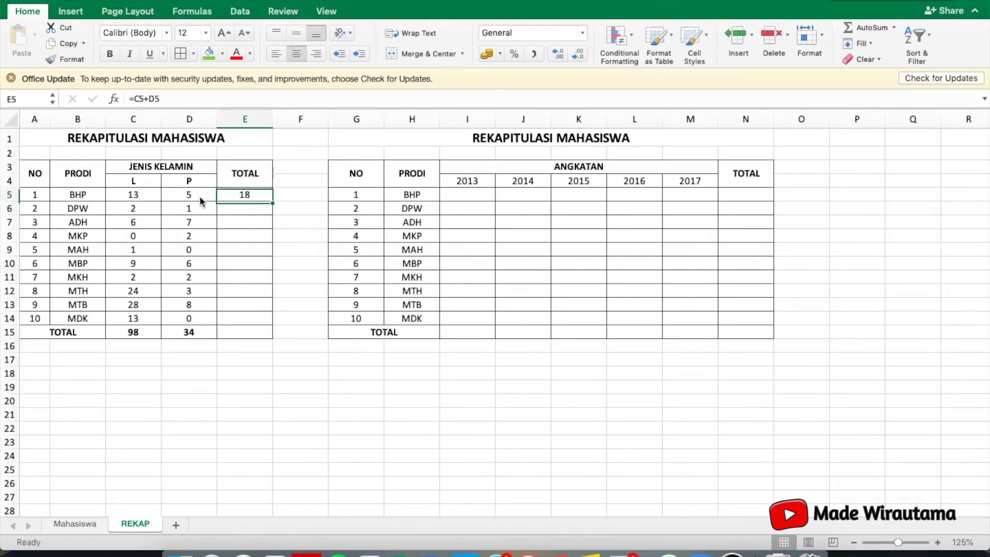
drag(272, 199, 267, 325)
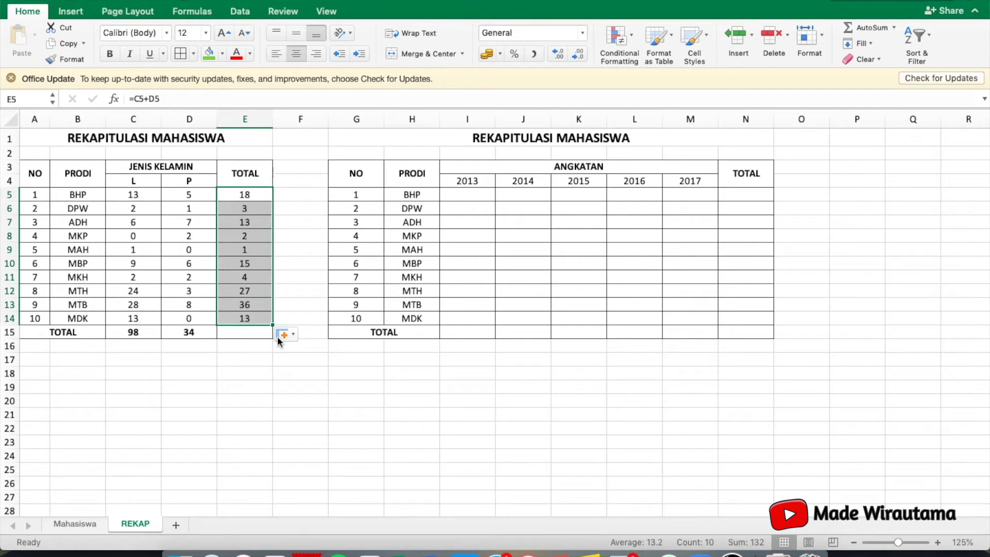
Step: Sum the TOTAL column E5:E14 in cell E15 with AutoSum
click(243, 332)
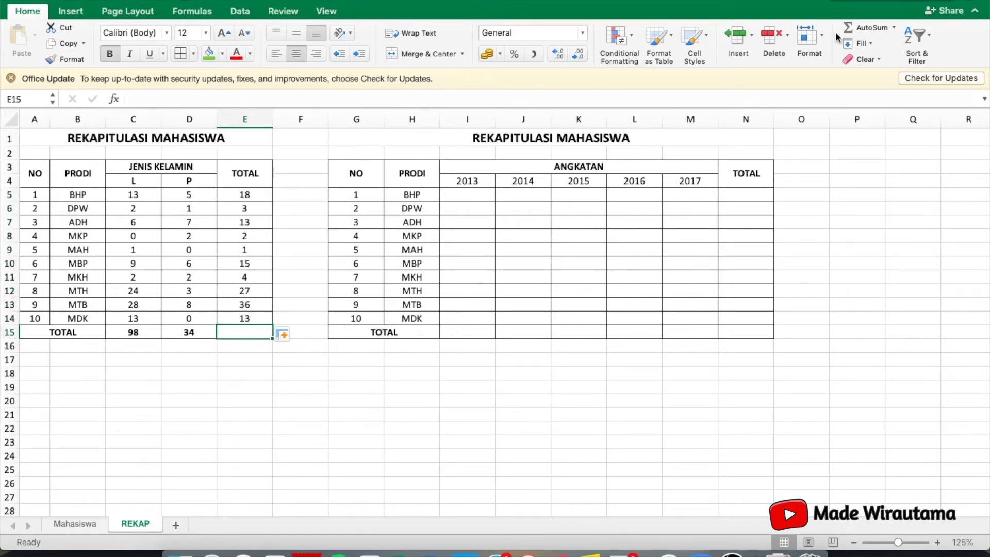
click(861, 27)
key(Return)
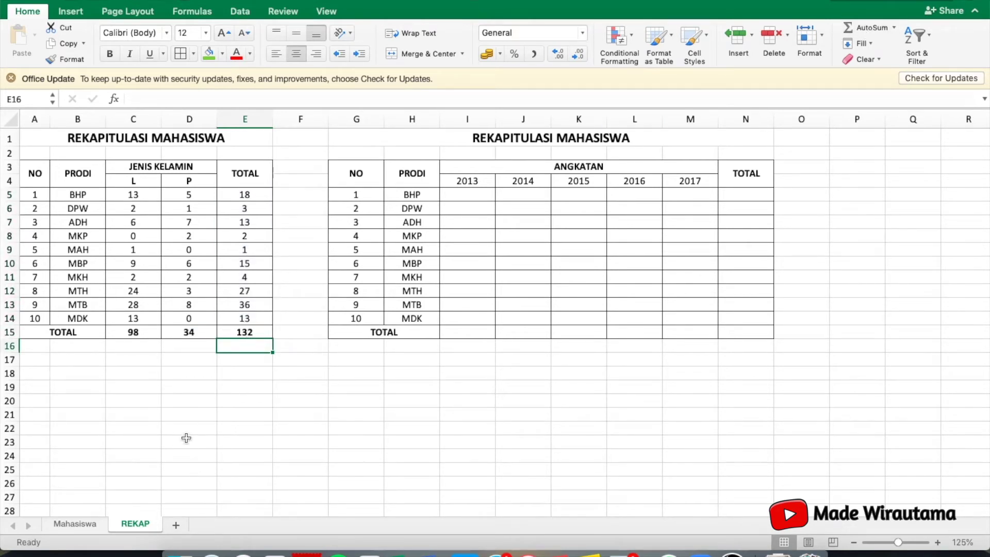
Step: Compare the last NO value in the Mahasiswa student list with the grand total in E15 of REKAP
click(75, 524)
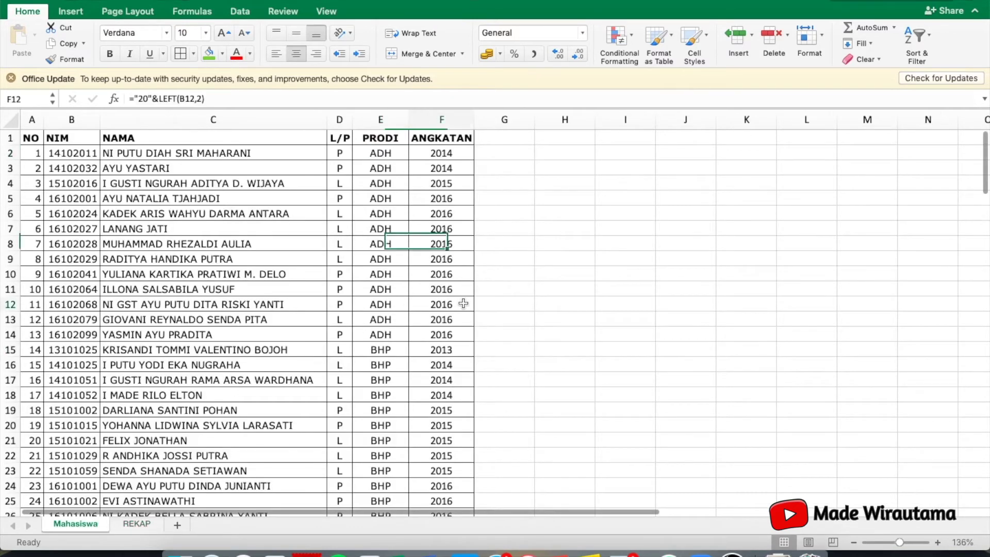
click(38, 155)
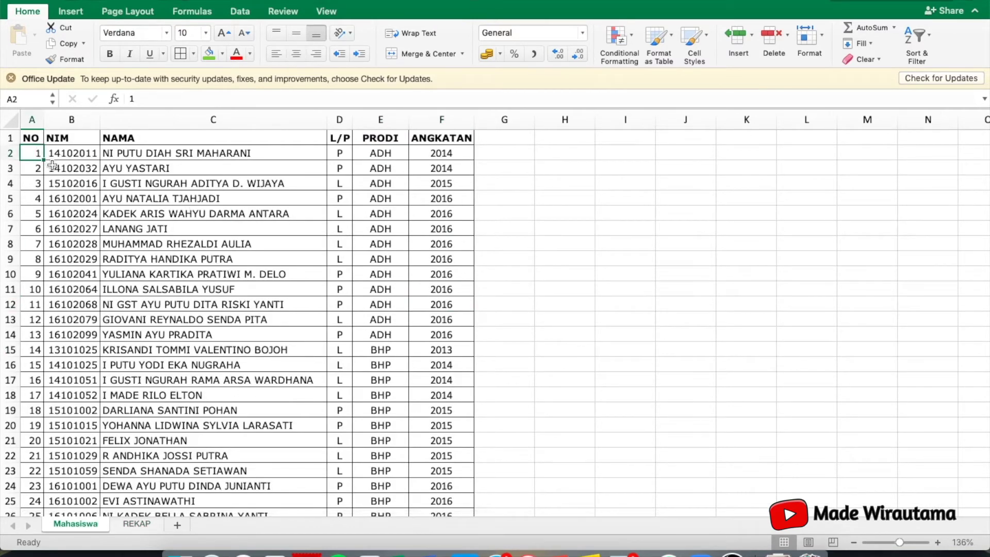
scroll(66, 290, down, 20)
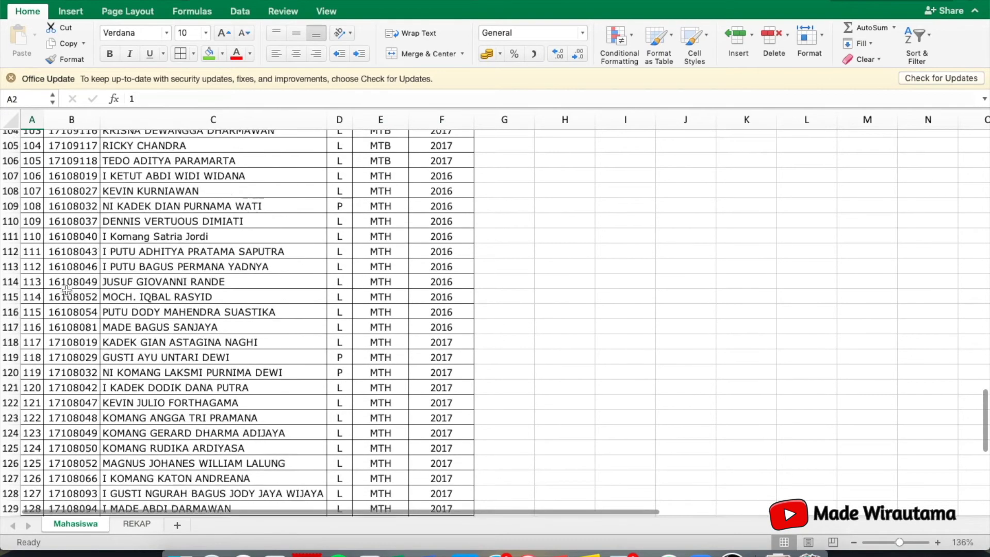
click(37, 272)
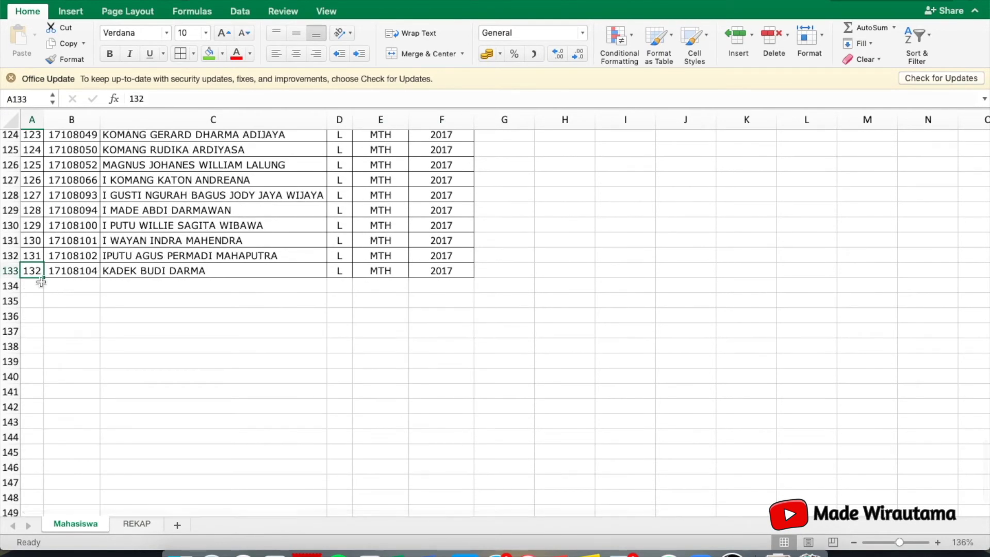
click(137, 524)
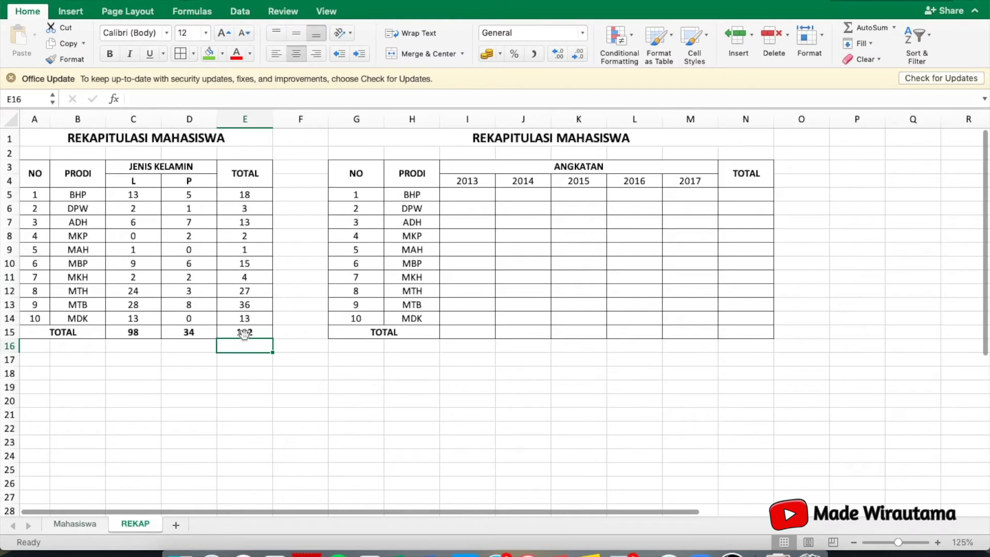
click(79, 522)
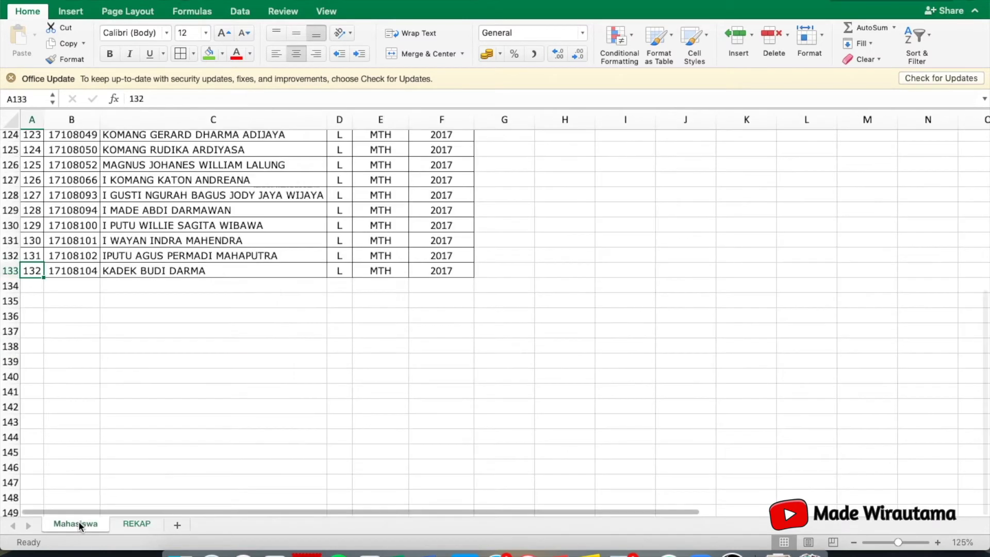
Step: Turn on filtering for the header row of the Mahasiswa sheet
scroll(394, 335, up, 20)
click(603, 308)
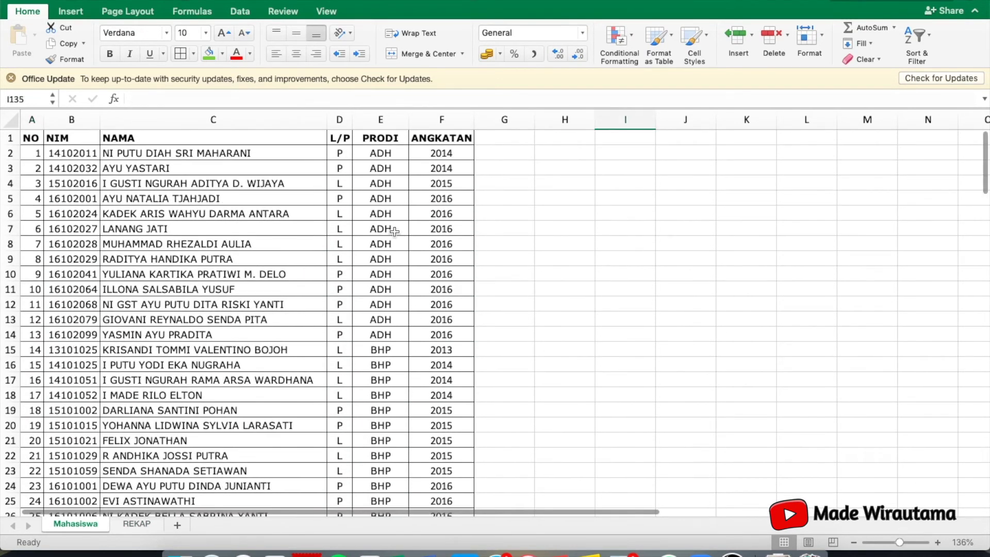
click(9, 138)
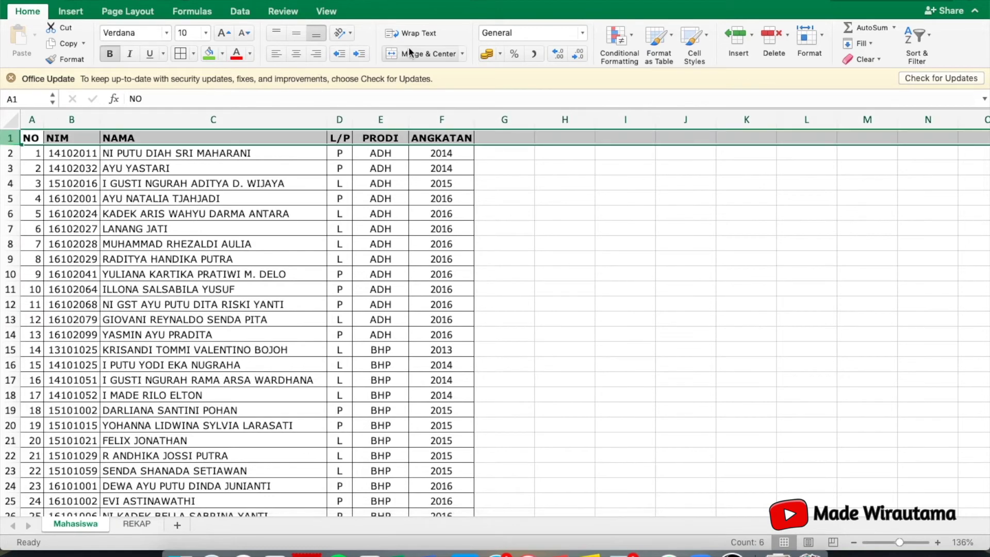
click(241, 13)
click(312, 37)
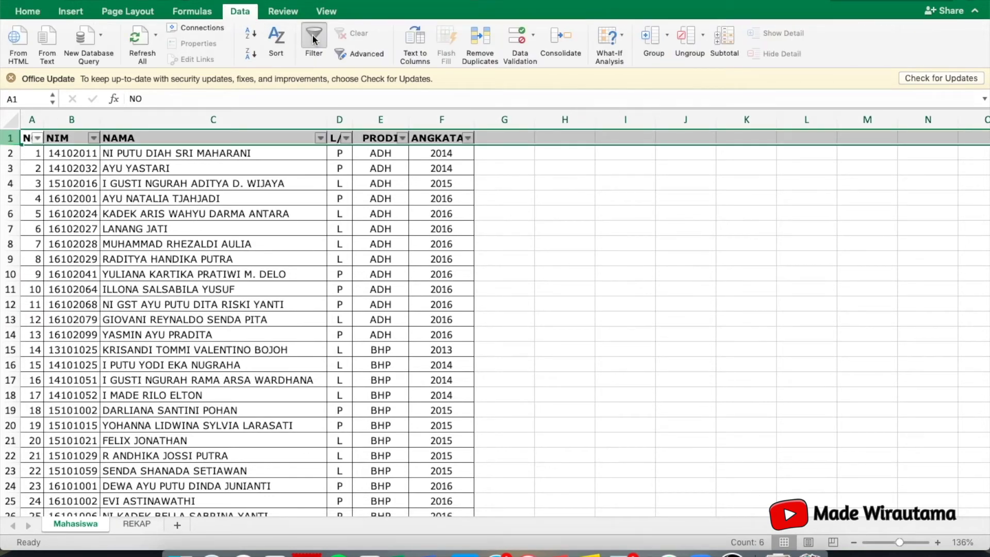
click(503, 243)
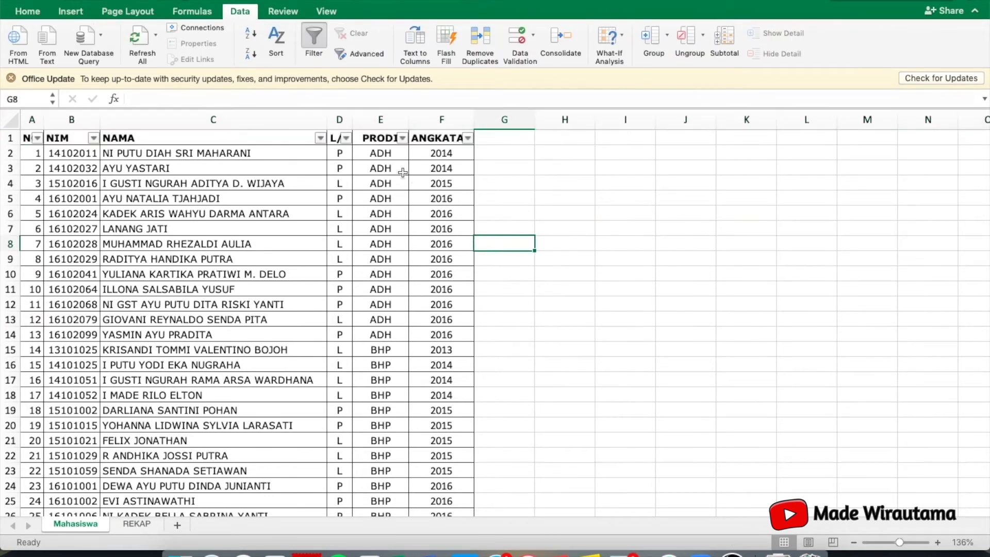
Step: Filter the PRODI column of the student list to show only MKH
click(402, 138)
scroll(453, 279, down, 3)
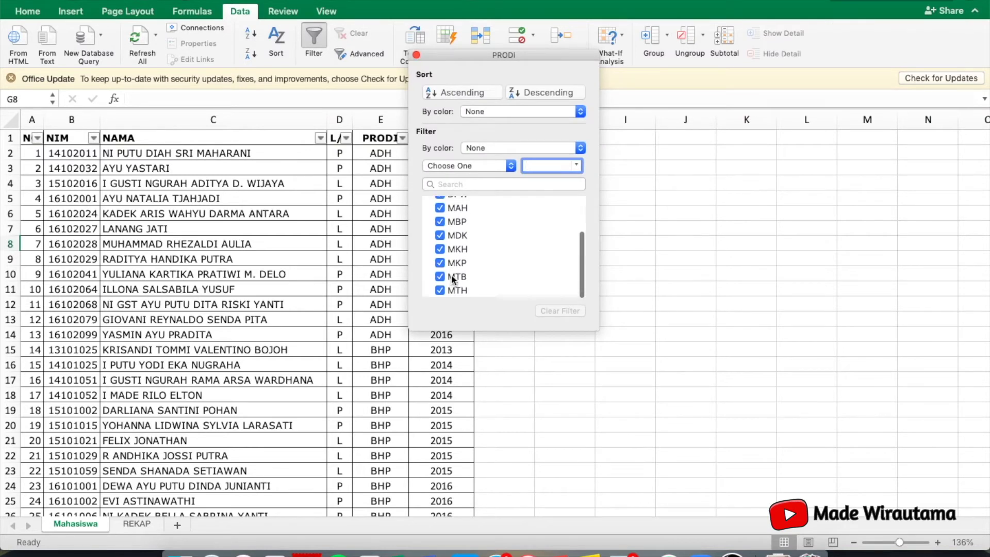
scroll(441, 253, up, 5)
click(440, 209)
scroll(454, 258, down, 5)
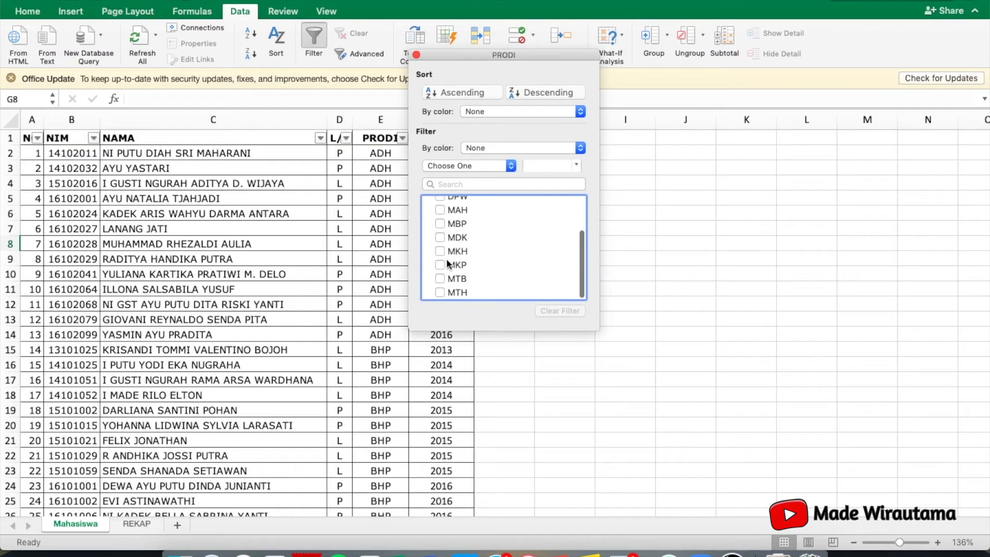
click(442, 252)
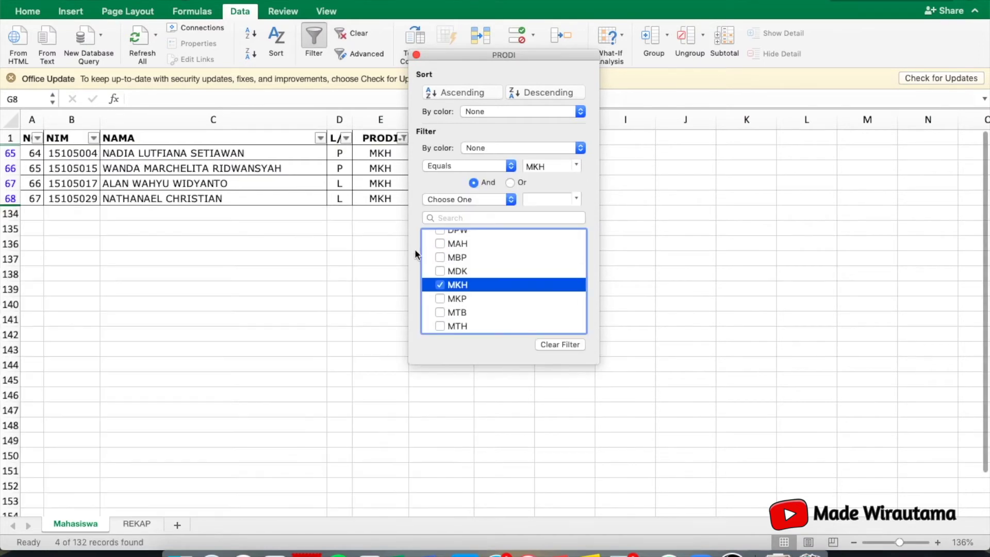
click(365, 261)
Step: Check the L/P entries of the filtered MKH students against the MKH counts in C11 and D11 of REKAP
click(345, 152)
key(Down)
key(Down)
key(Down)
key(Up)
key(Up)
key(Up)
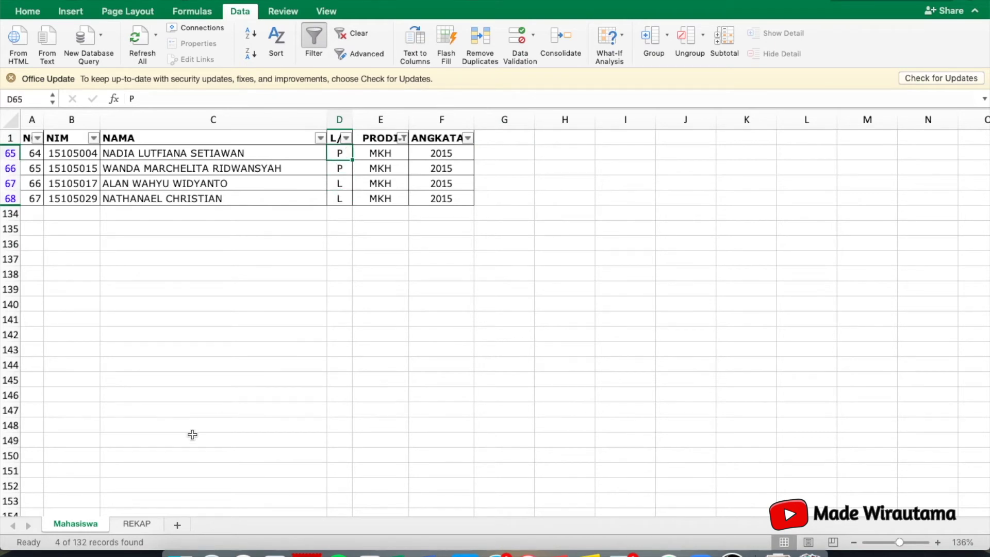
click(132, 526)
click(187, 388)
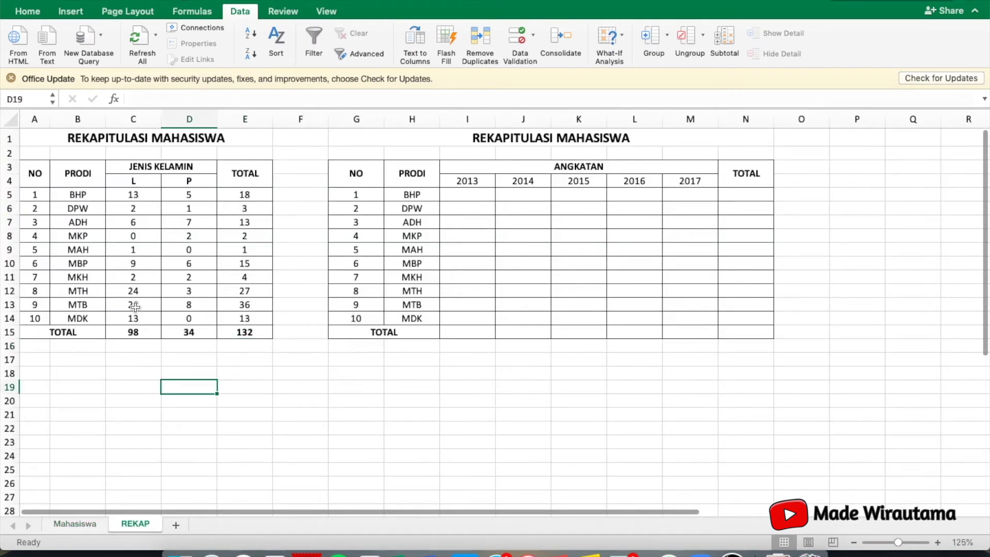
click(153, 276)
click(187, 277)
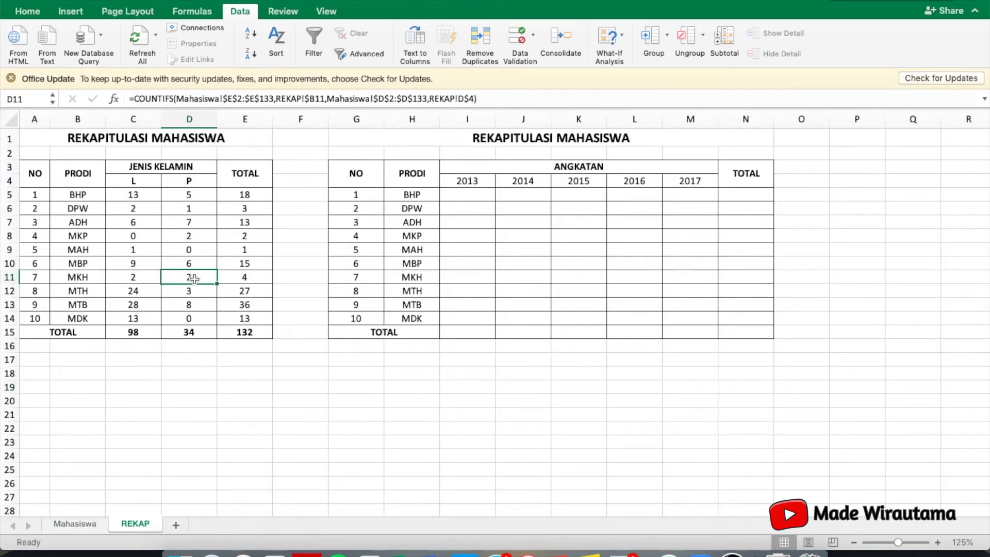
Step: Remove the filter from the Mahasiswa sheet so all students are listed again
click(98, 522)
click(380, 334)
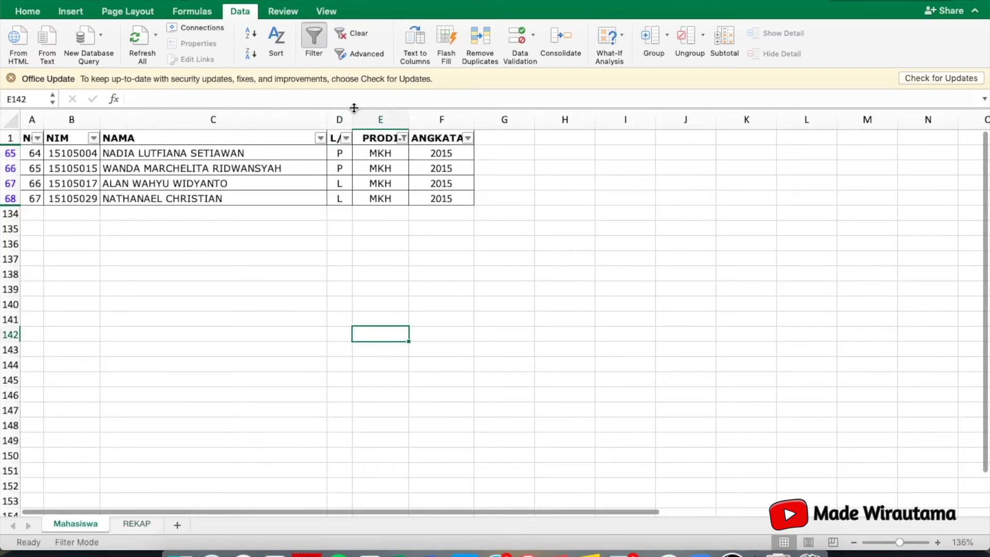
click(312, 35)
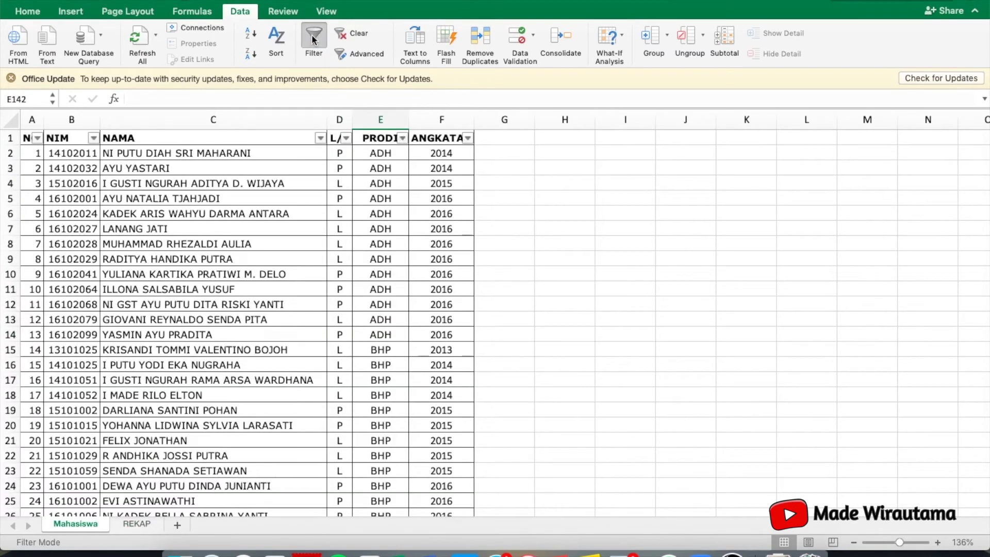
Step: Narrow column G, the NO column of the second recap table on the REKAP sheet
click(137, 524)
click(534, 427)
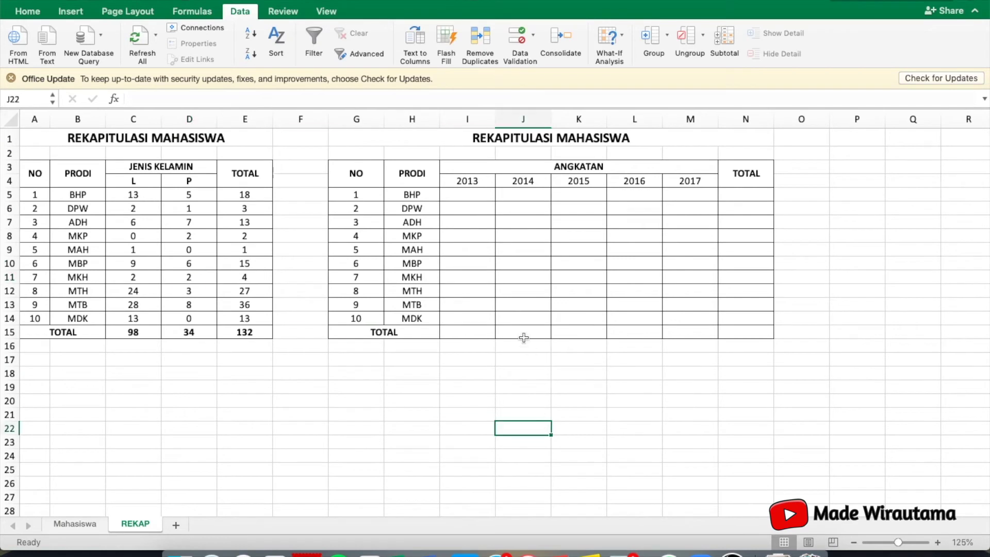
drag(382, 118, 356, 123)
Step: Look over the PRODI entries and the ANGKATAN year headings in I4:M4 of the second recap table
click(399, 195)
mouse_move(462, 182)
mouse_down()
mouse_move(477, 183)
mouse_move(456, 185)
mouse_up()
key(Right)
key(Right)
key(Right)
key(Right)
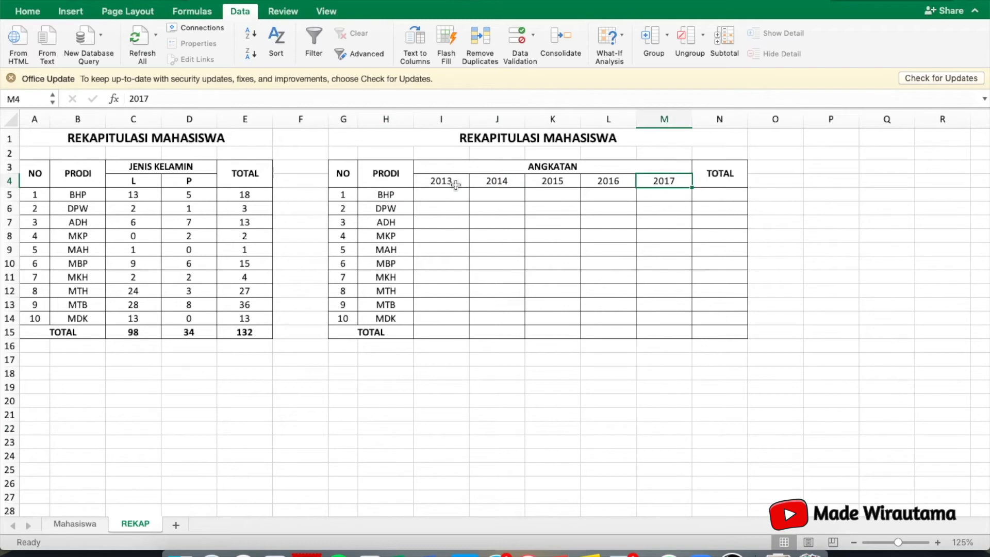
click(432, 187)
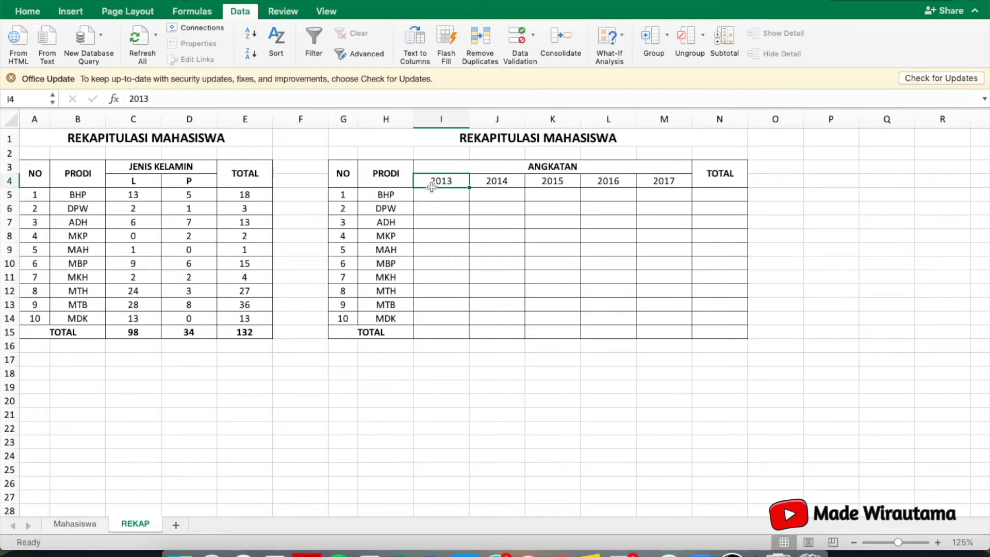
Step: View the distinct ANGKATAN years on the Mahasiswa sheet with a temporary filter, turn it off and return to REKAP
click(74, 524)
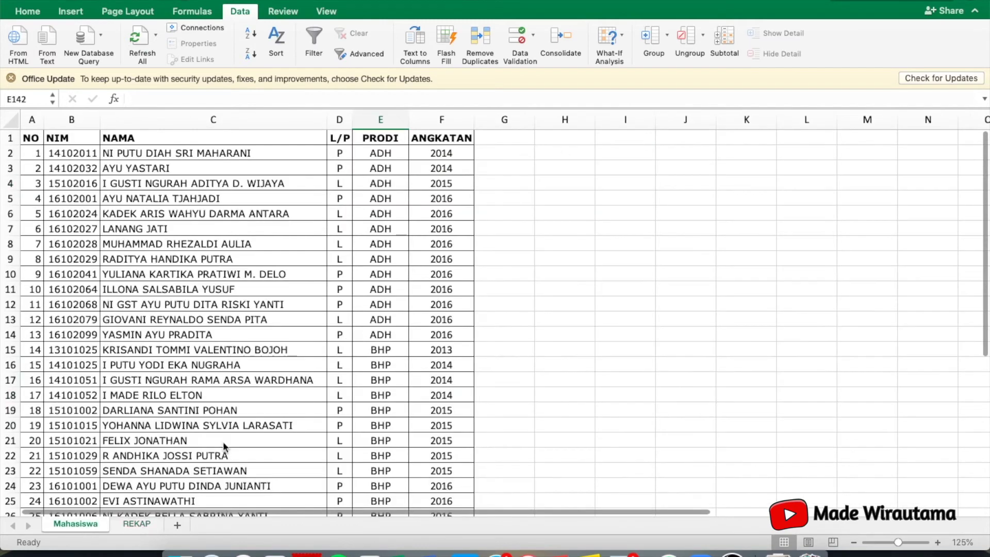
click(17, 139)
click(313, 39)
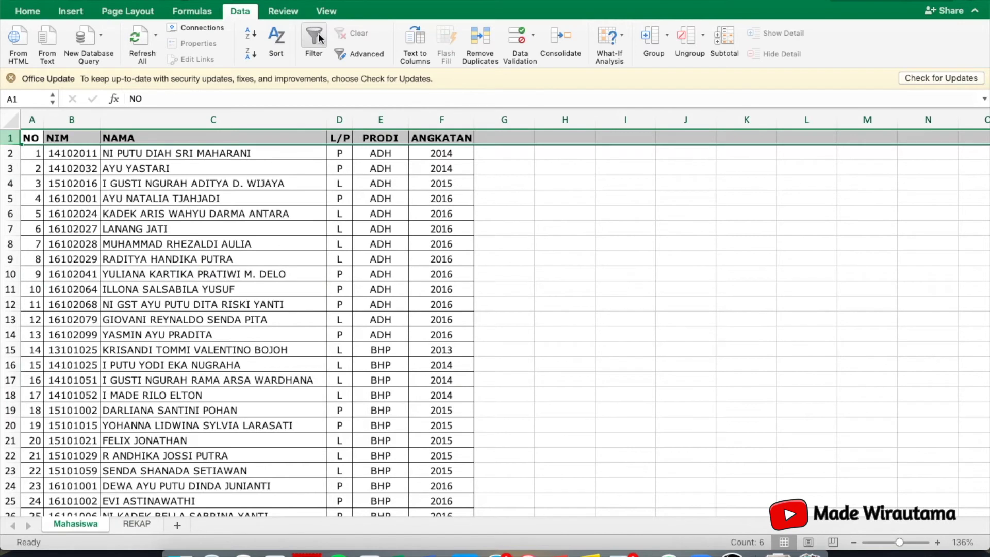
click(603, 267)
click(468, 138)
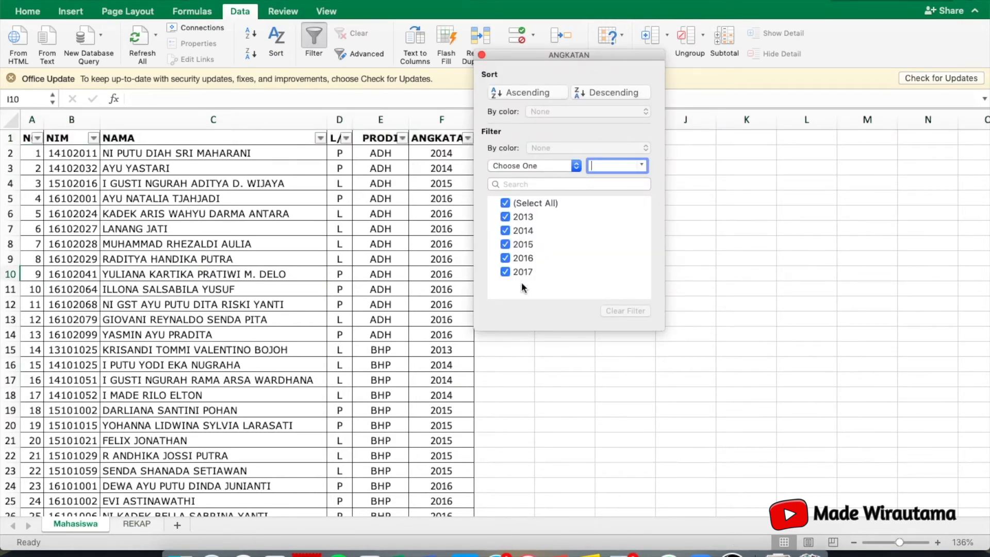
click(481, 54)
click(313, 39)
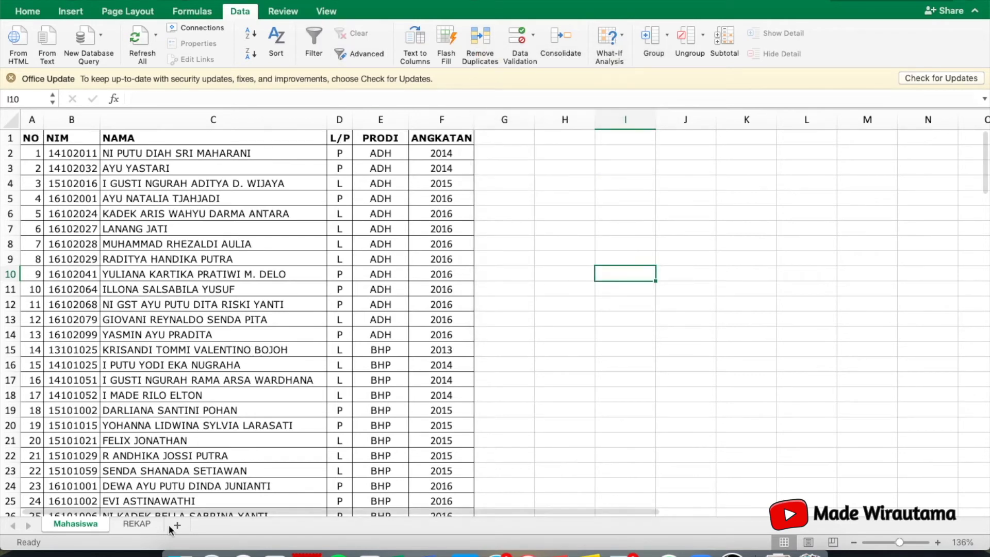
click(134, 525)
click(553, 393)
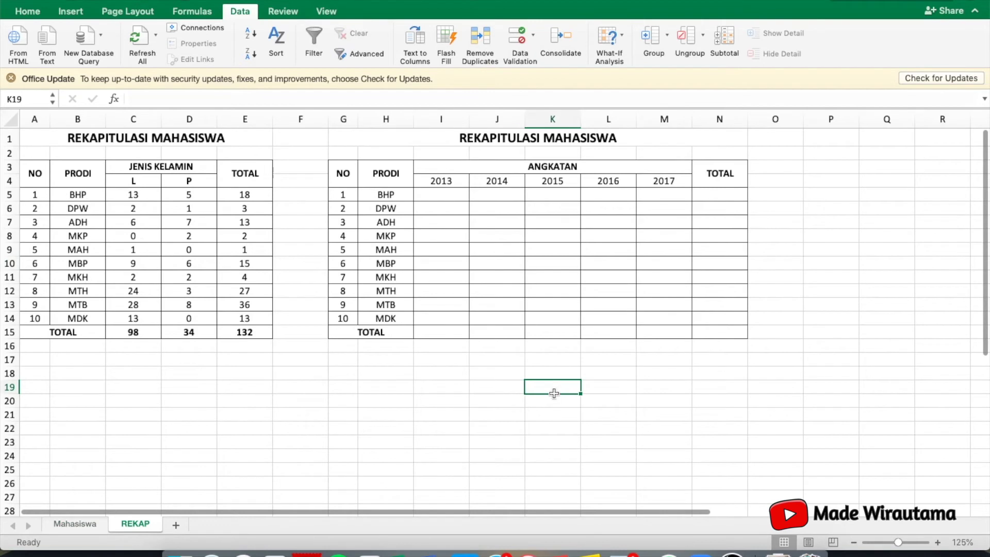
click(443, 197)
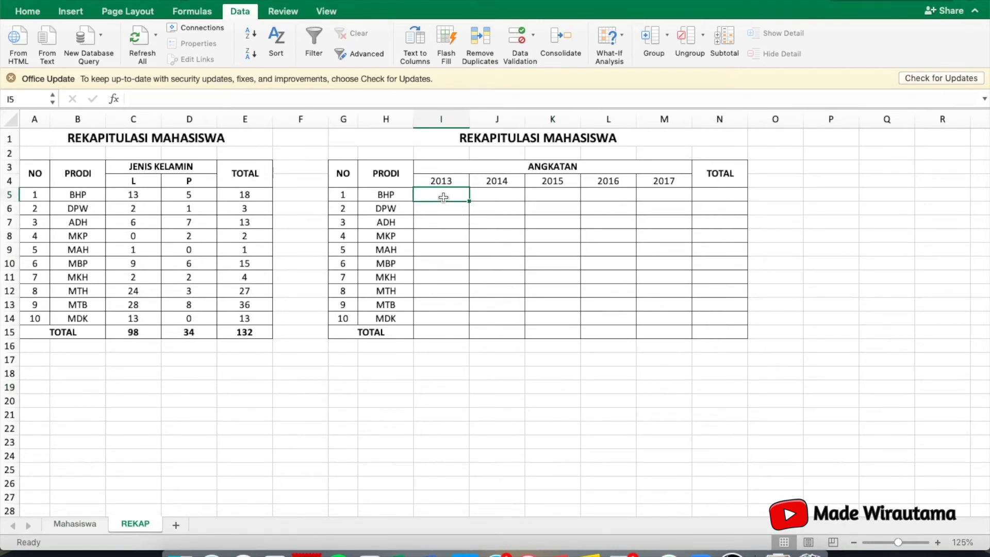
text(=COU)
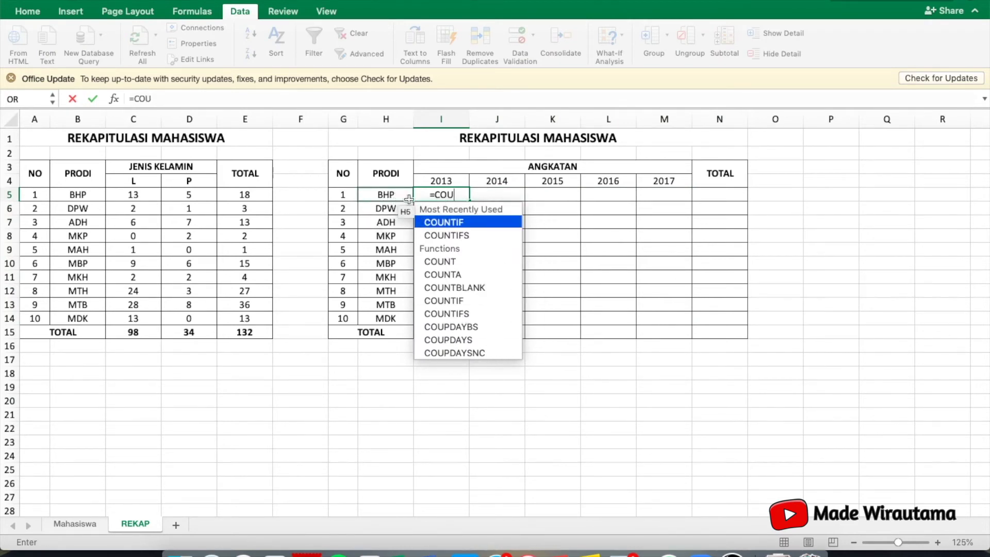
key(Escape)
key(Escape)
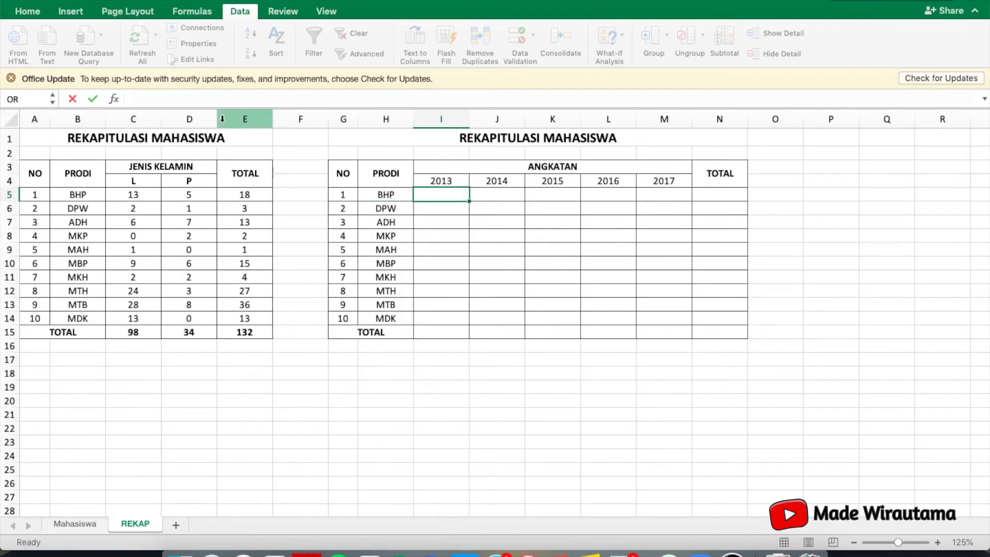
Step: Begin a COUNTIFS formula in I5 of the REKAP sheet with Mahasiswa!$E$2:$E$133 as the first criteria range
click(154, 99)
text(=COUN)
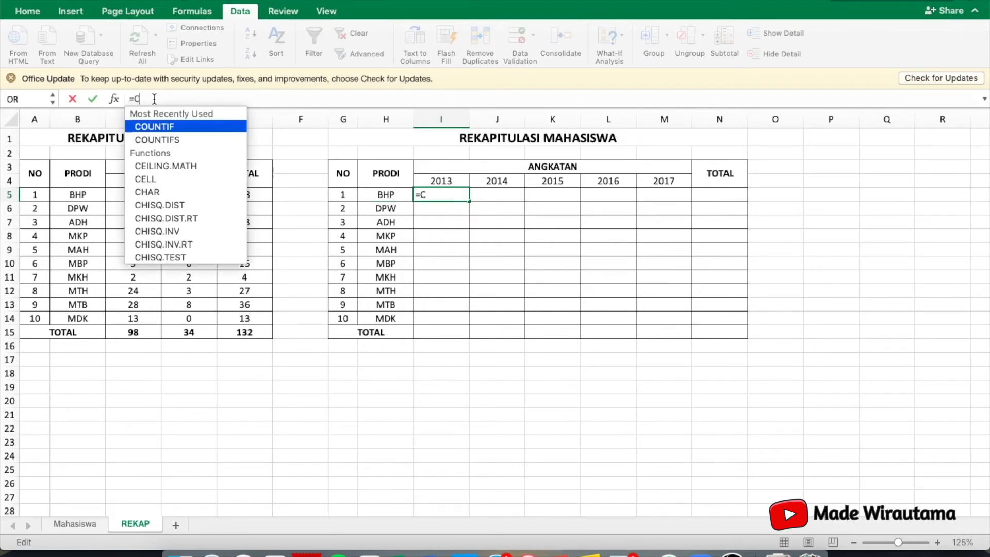
double_click(169, 138)
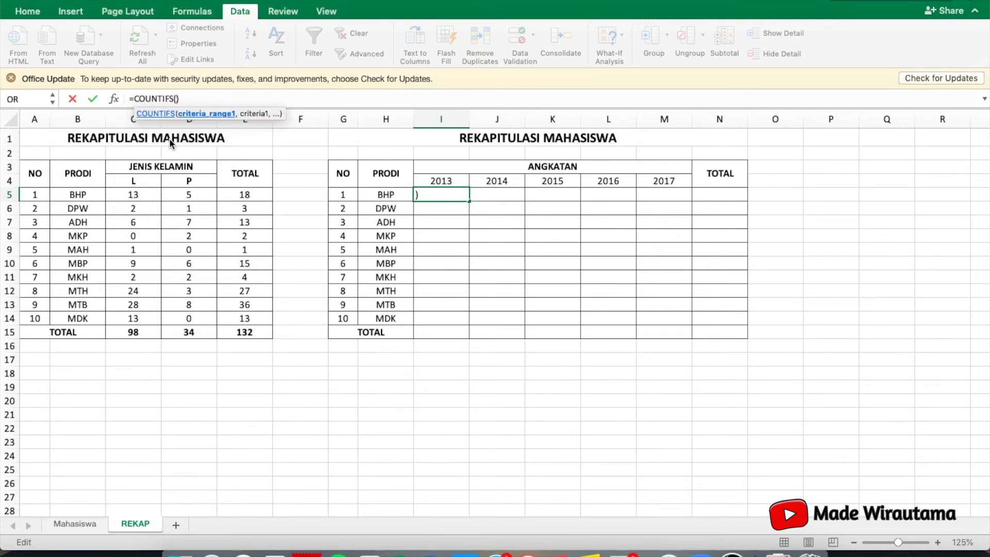
click(88, 523)
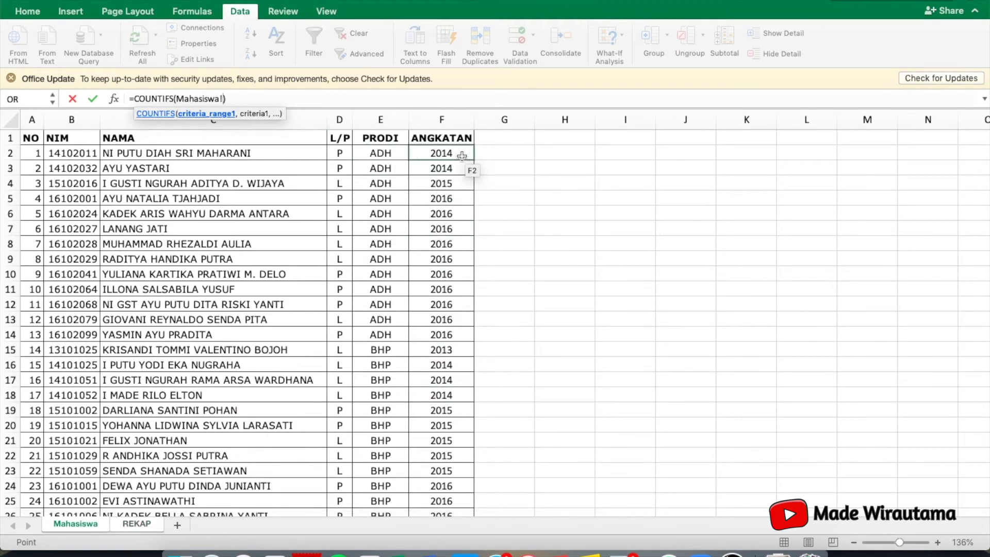
click(380, 153)
scroll(381, 310, down, 15)
scroll(380, 295, down, 15)
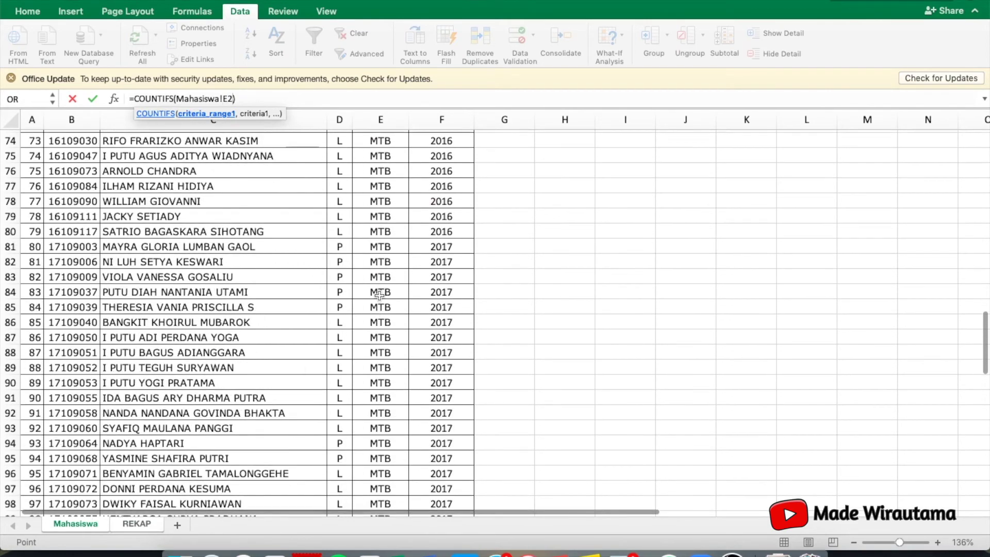
shift+click(381, 366)
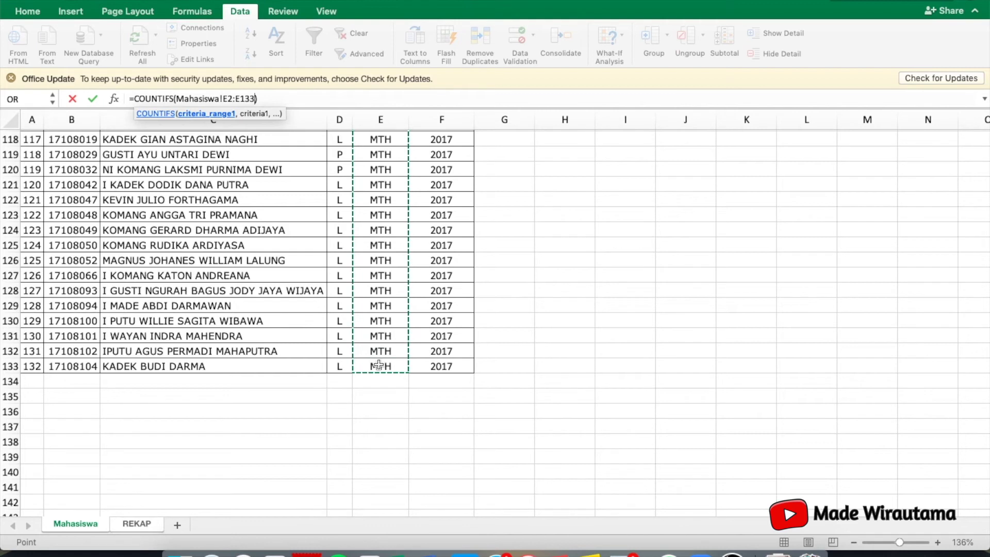
key(F4)
text(,)
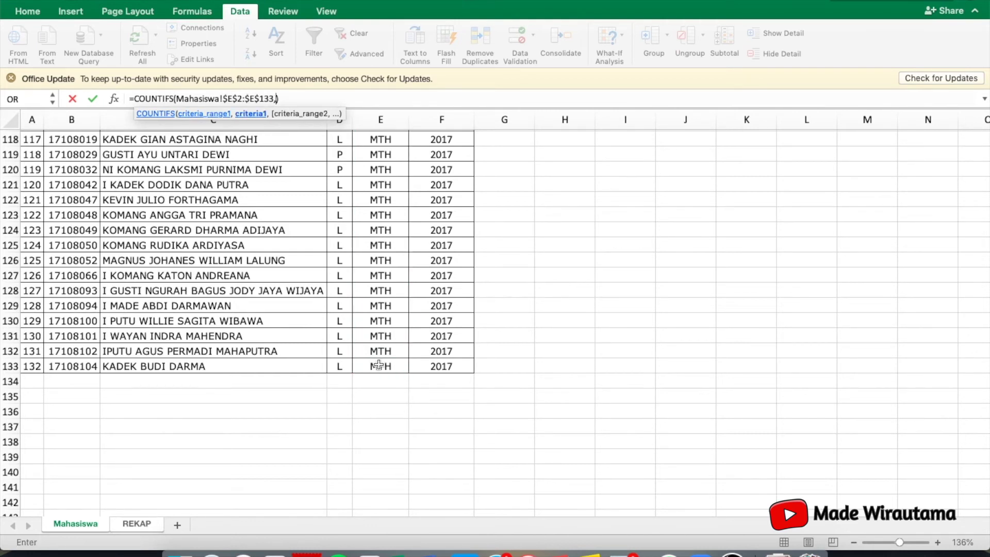
Step: Add the PRODI cell H5 on REKAP as the first criterion, with only its column locked as $H5
click(142, 526)
click(384, 194)
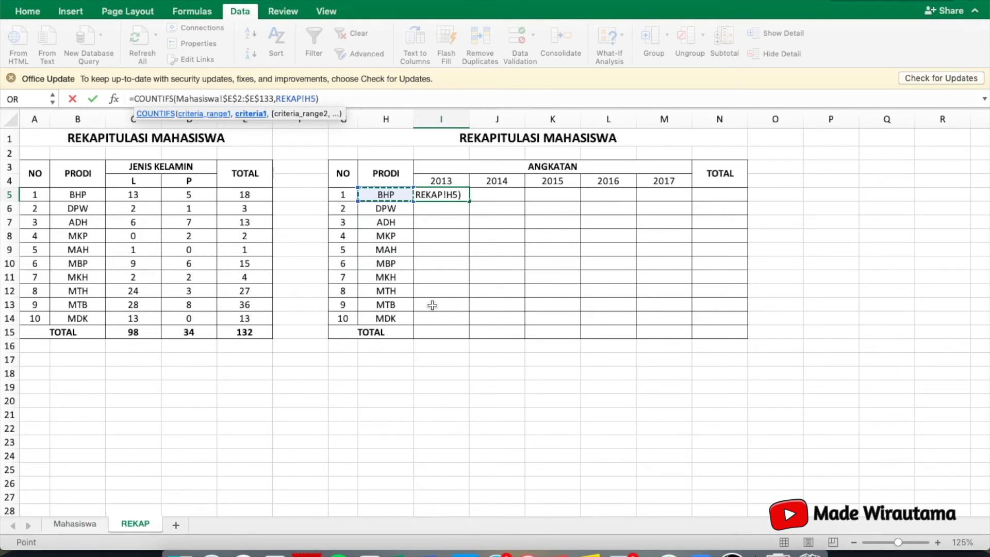
key(F4)
key(F4)
key(F4)
text(,)
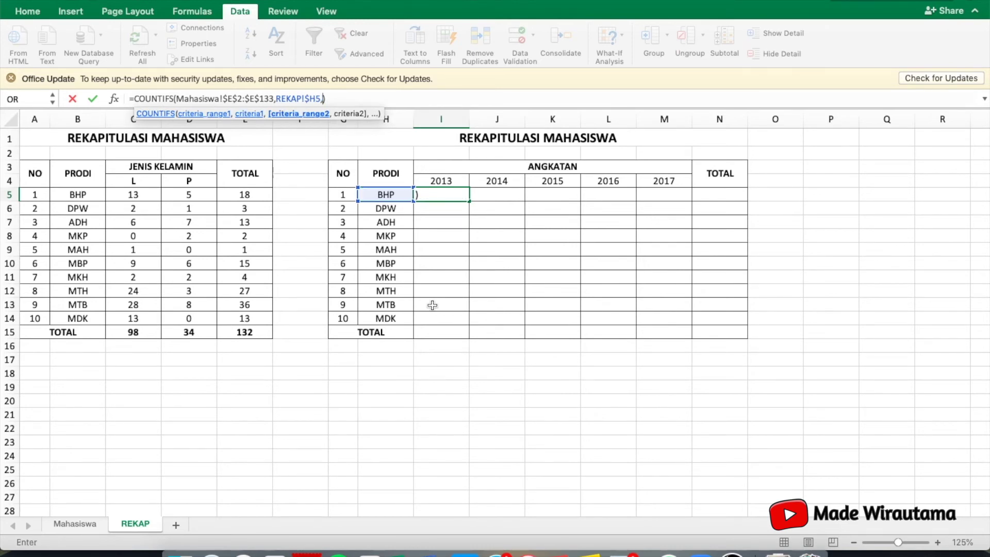
Step: Add the ANGKATAN data Mahasiswa!$F$2:$F$133 to the formula as the second criteria range, with absolute references
click(91, 522)
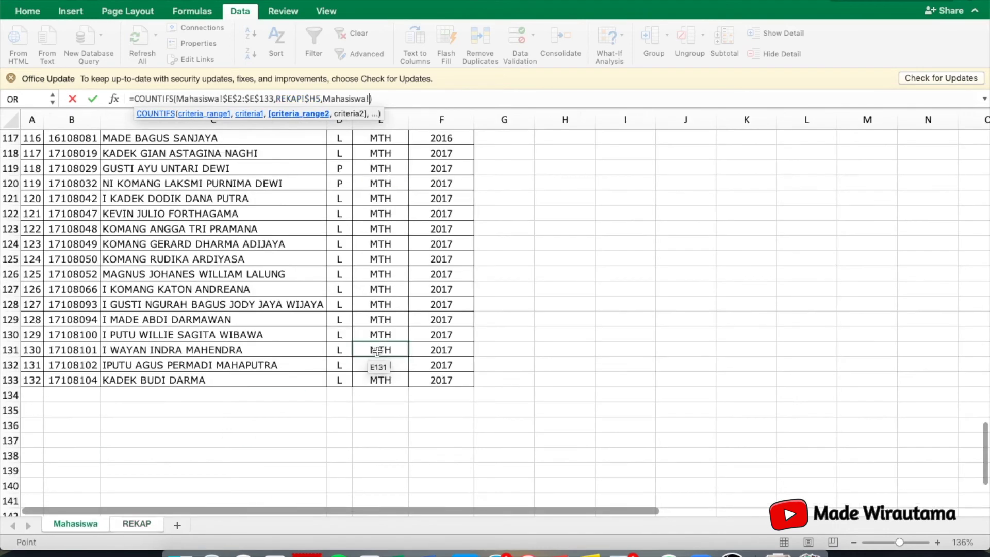
click(440, 382)
scroll(443, 385, up, 15)
shift+click(447, 152)
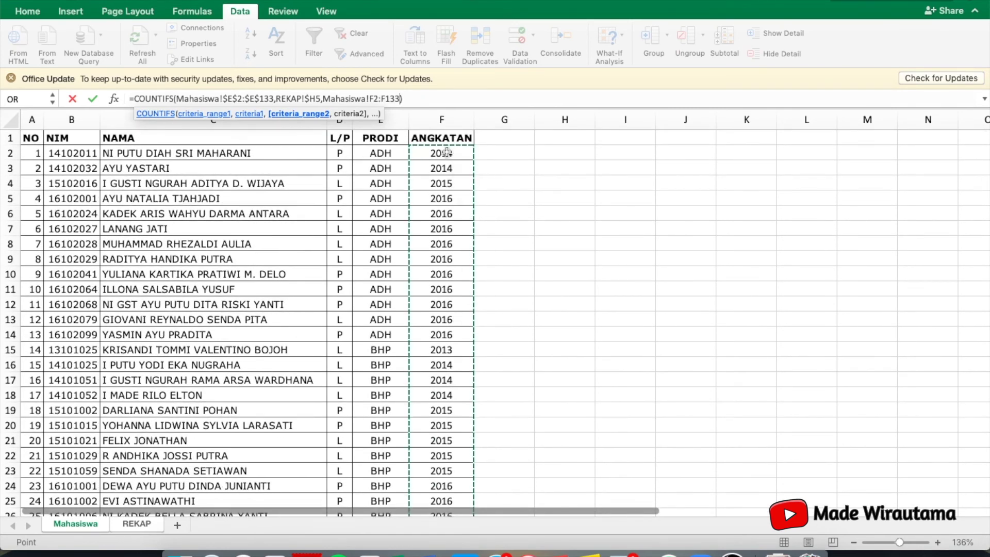
key(F4)
text(,)
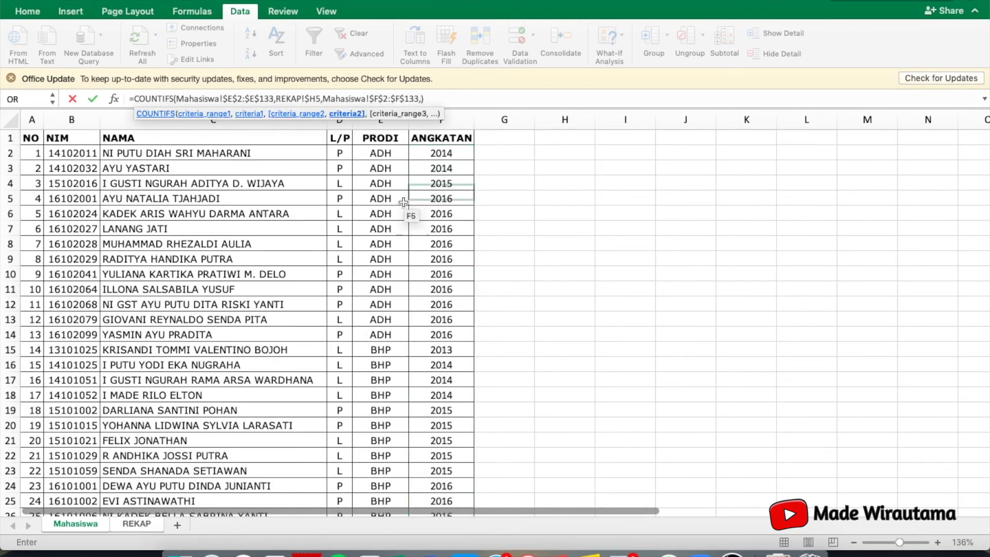
Step: Use the 2013 heading on REKAP as the second criterion, locked by row as I$4, and complete the I5 formula
click(134, 523)
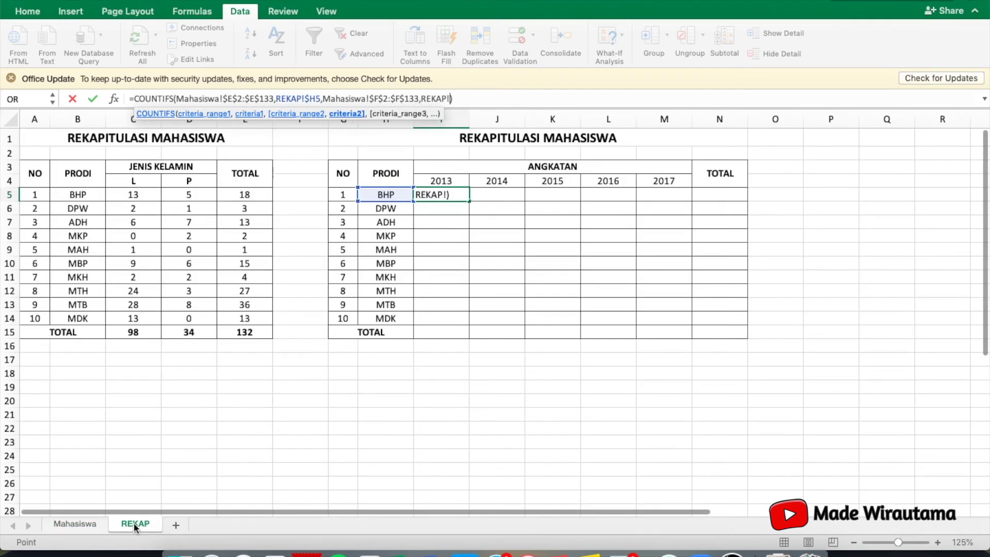
click(444, 180)
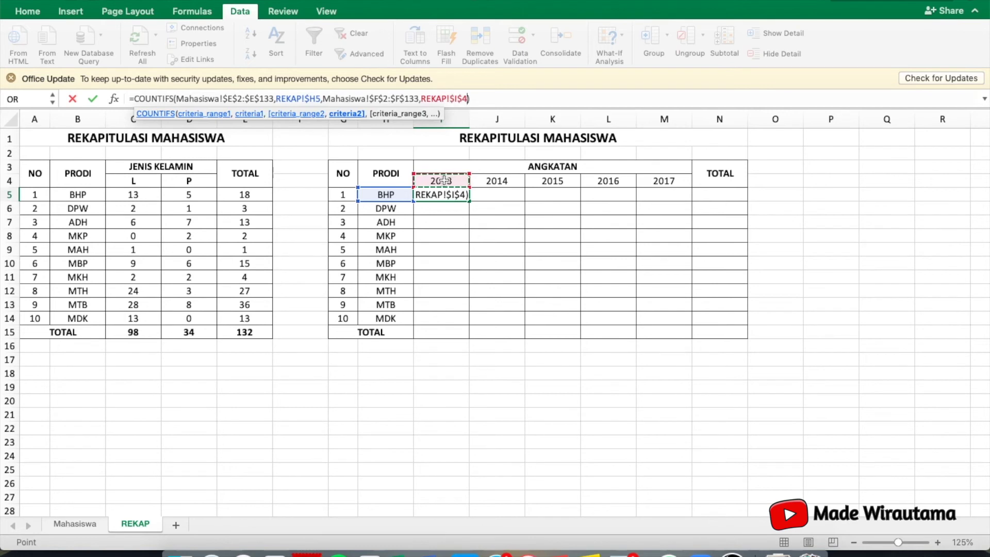
key(F4)
key(Return)
key(Up)
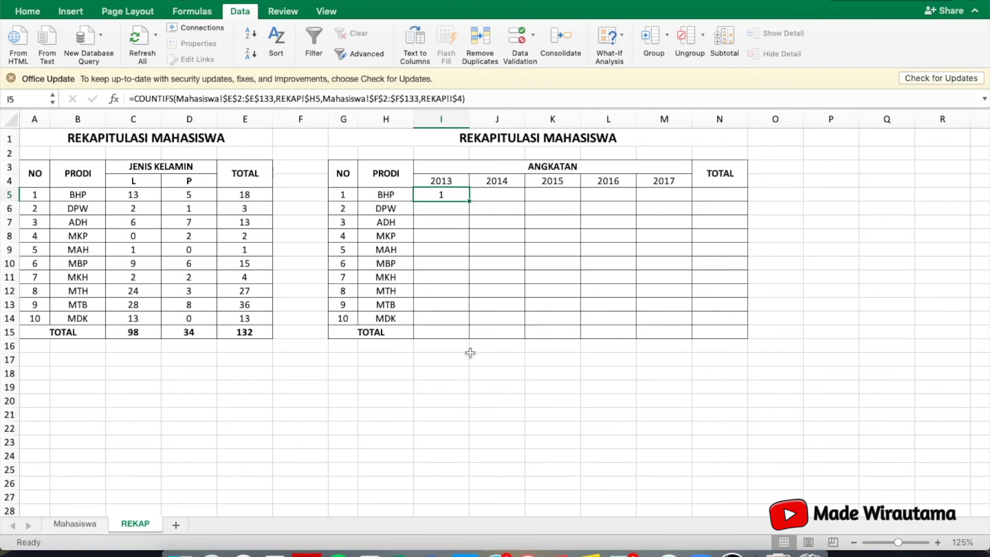
Step: Copy the COUNTIFS formula from I5 down to I14 and across to column M, and check the formulas in the 2017 column
drag(470, 201, 466, 328)
click(449, 194)
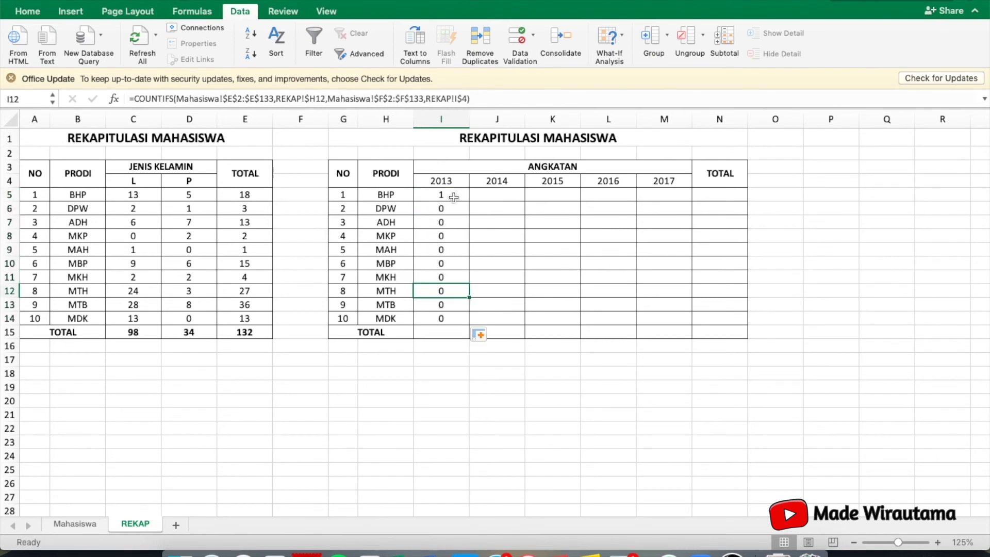
shift+click(444, 318)
drag(470, 327, 679, 324)
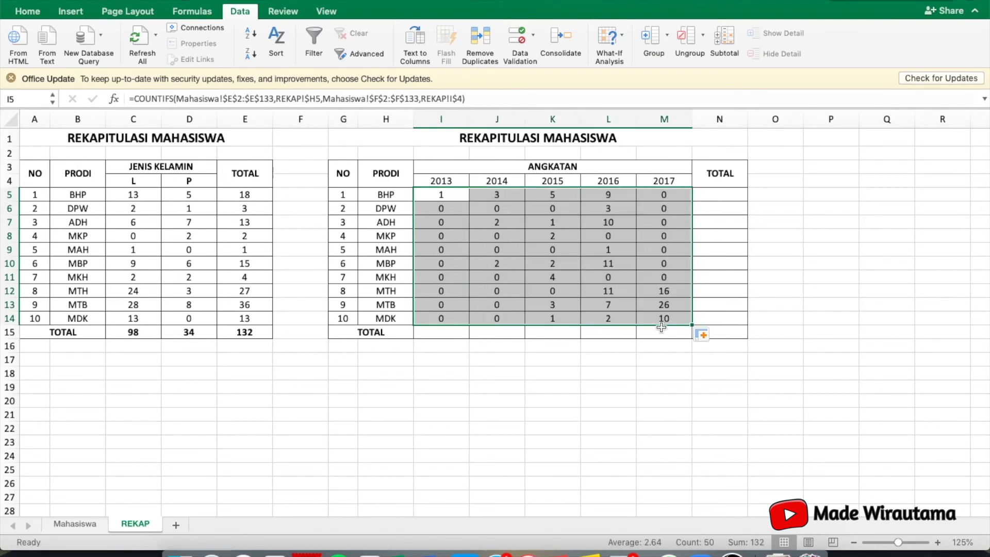
click(668, 320)
click(665, 195)
click(664, 318)
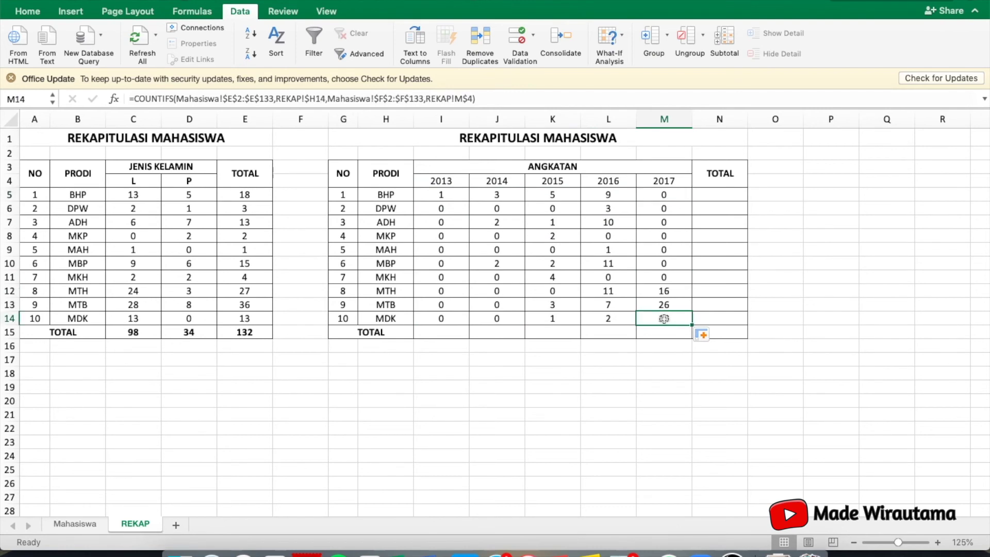
Step: Add an AutoSum total for the 2013 column in I15 of the second recap table
click(26, 11)
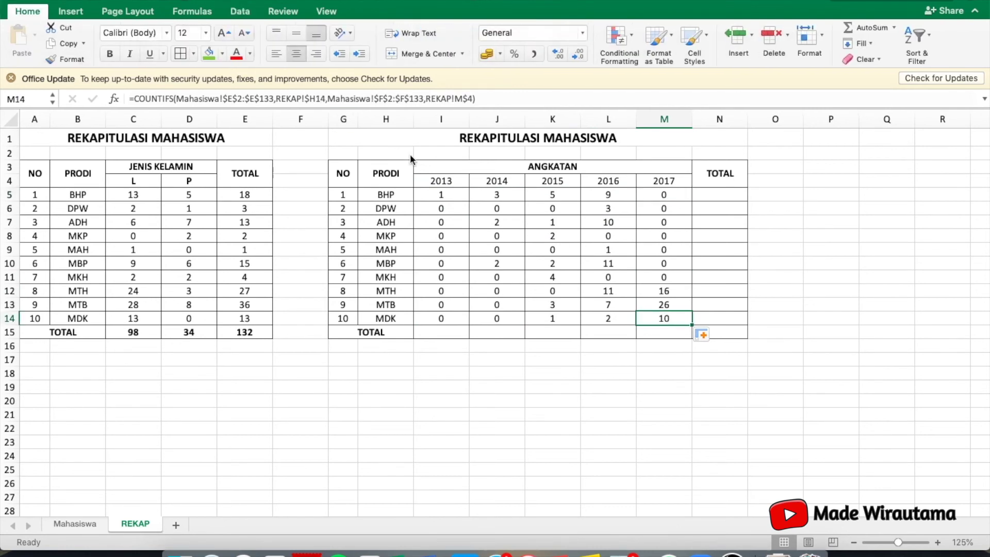
click(447, 333)
key(super+b)
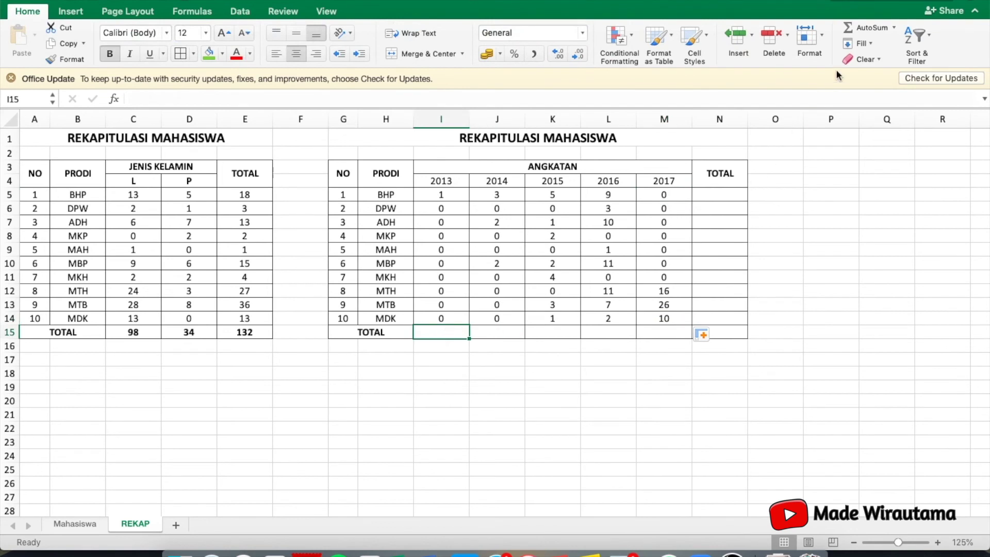
click(861, 26)
key(Return)
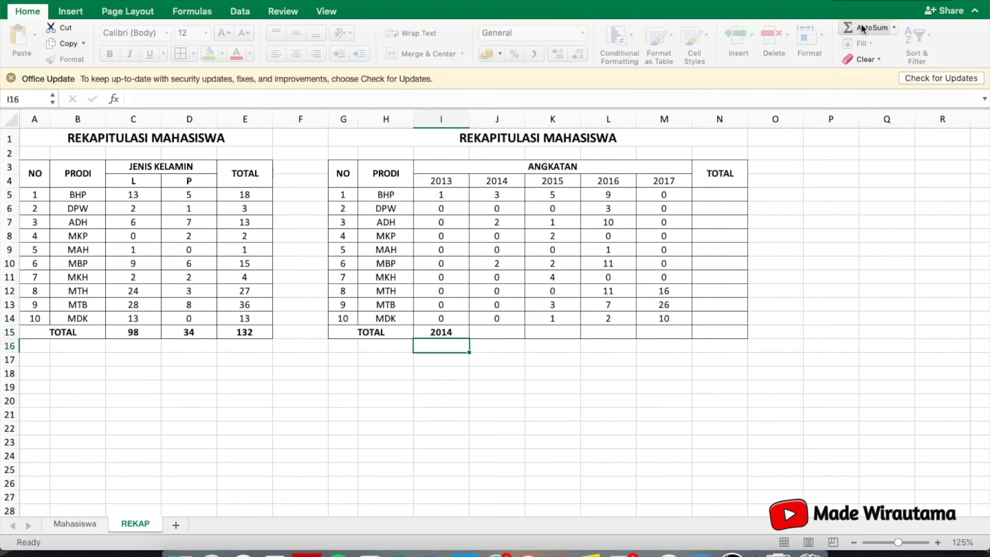
Step: Change the sum range in I15 to I5:I14 so the year heading is excluded, and copy the total across to M15
click(466, 331)
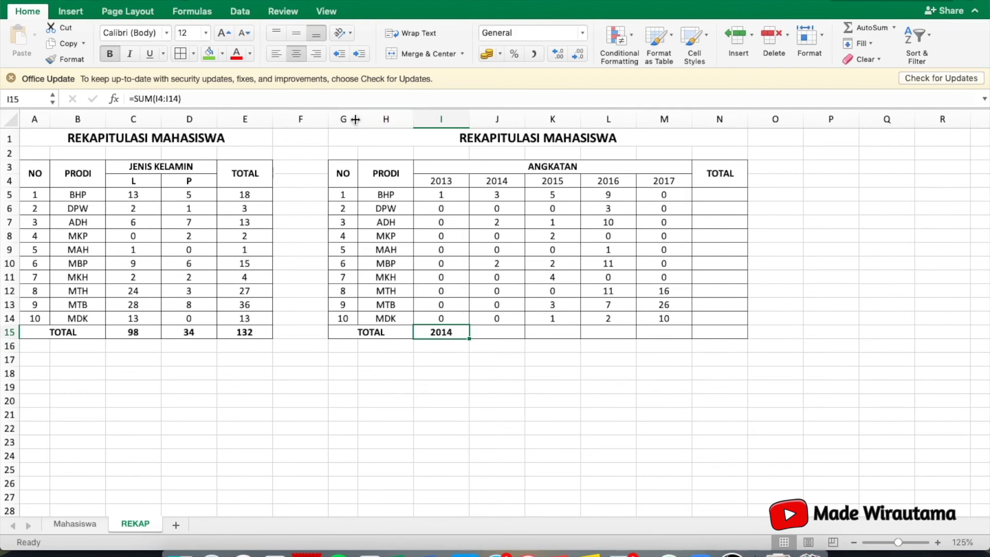
click(347, 97)
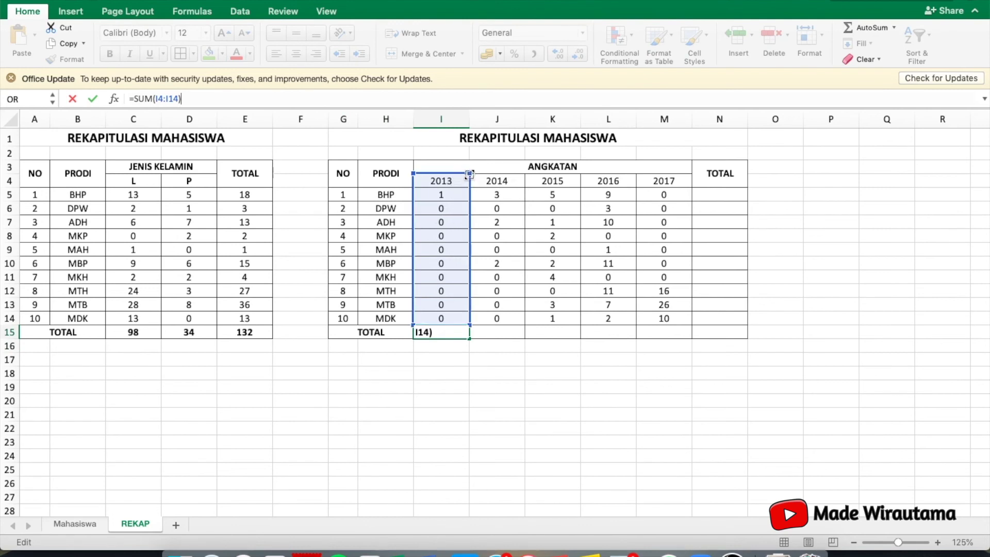
drag(469, 175, 468, 193)
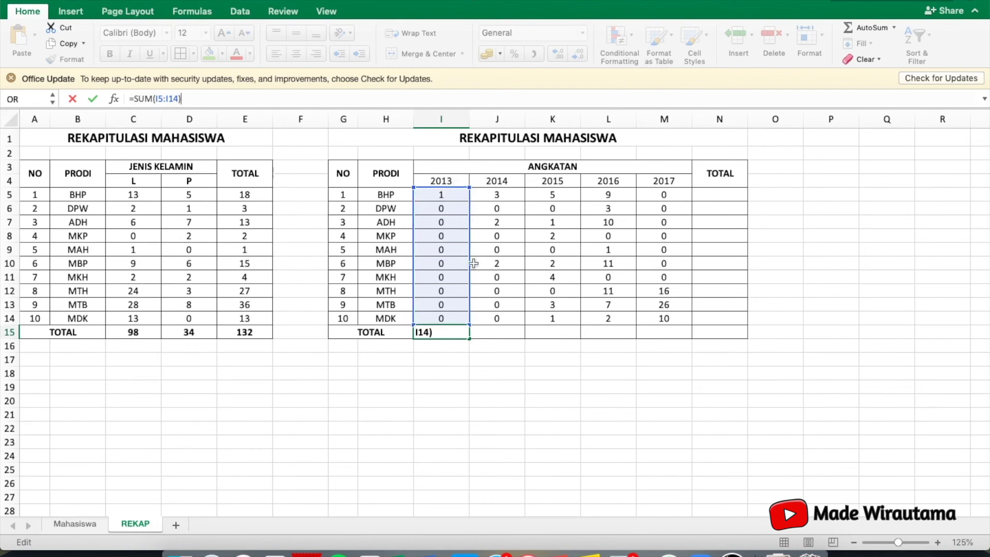
key(Return)
drag(470, 338, 690, 337)
Step: Total the BHP row in N5 with =SUM(I5:M5) and copy the formula down to N14
click(716, 334)
click(719, 195)
click(859, 29)
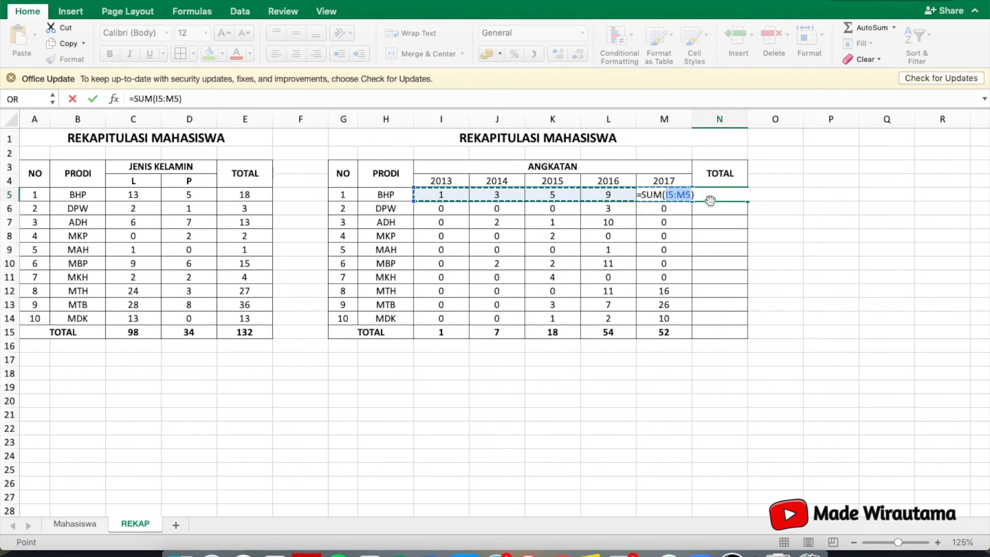
key(Return)
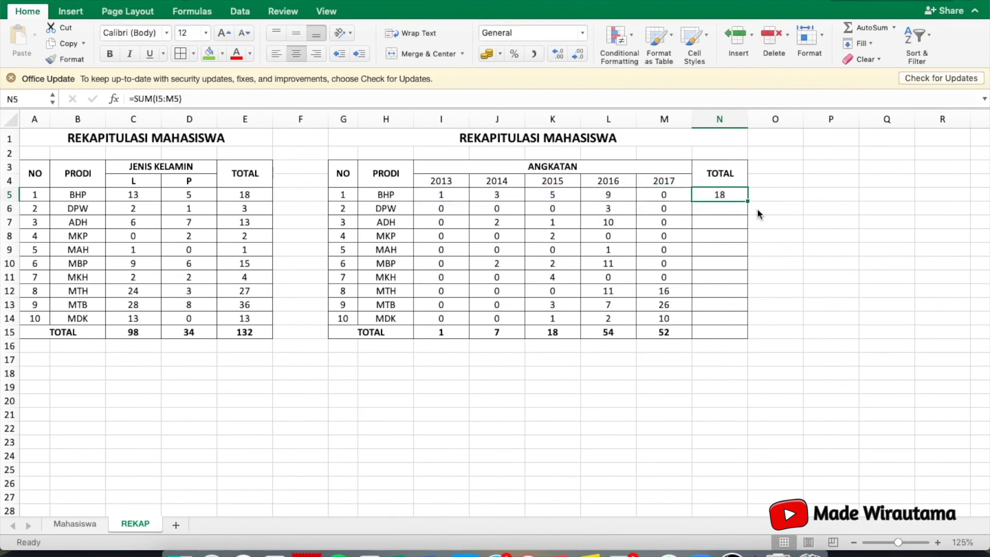
drag(749, 202, 746, 324)
Step: Add the grand total in N15 with =SUM(N5:N14)
click(725, 332)
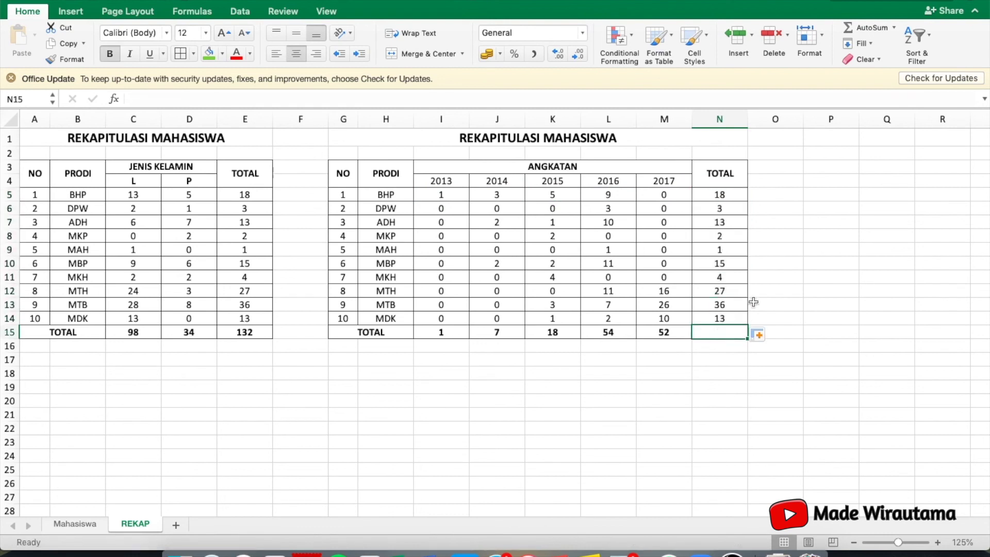
click(871, 26)
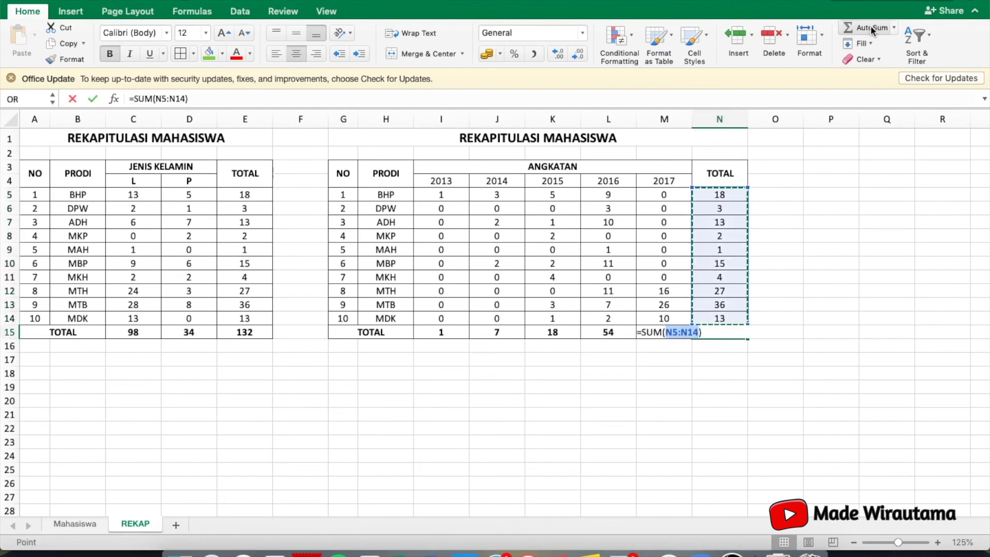
click(871, 26)
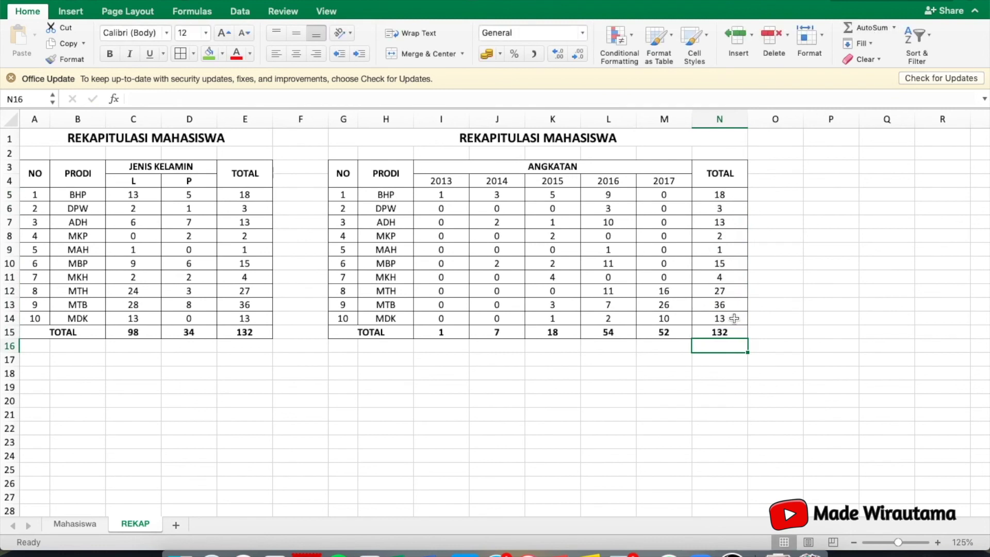
Step: Compare the grand totals in E15 and N15 with the last student number on the Mahasiswa sheet, and return to REKAP
click(251, 333)
click(732, 335)
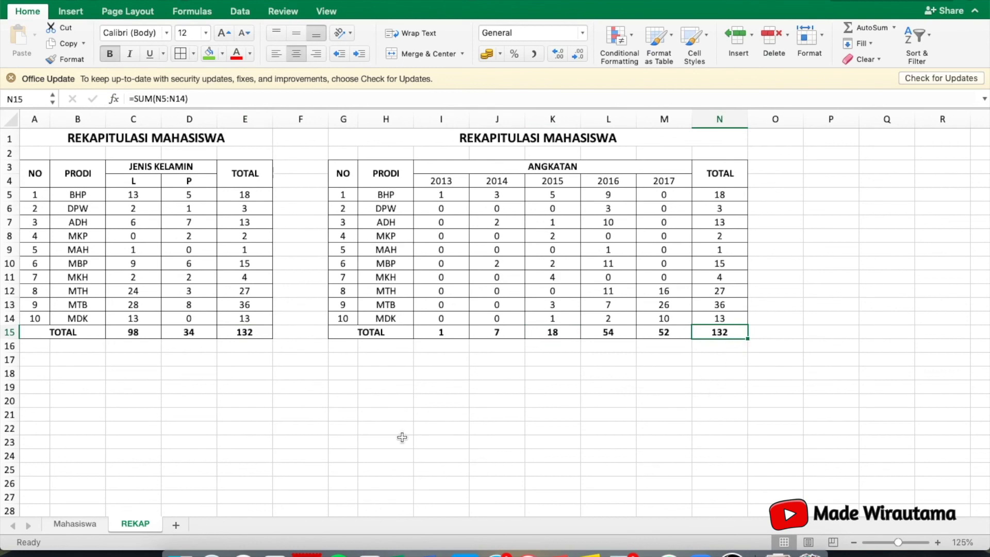
click(75, 523)
scroll(184, 405, down, 20)
scroll(185, 405, down, 2)
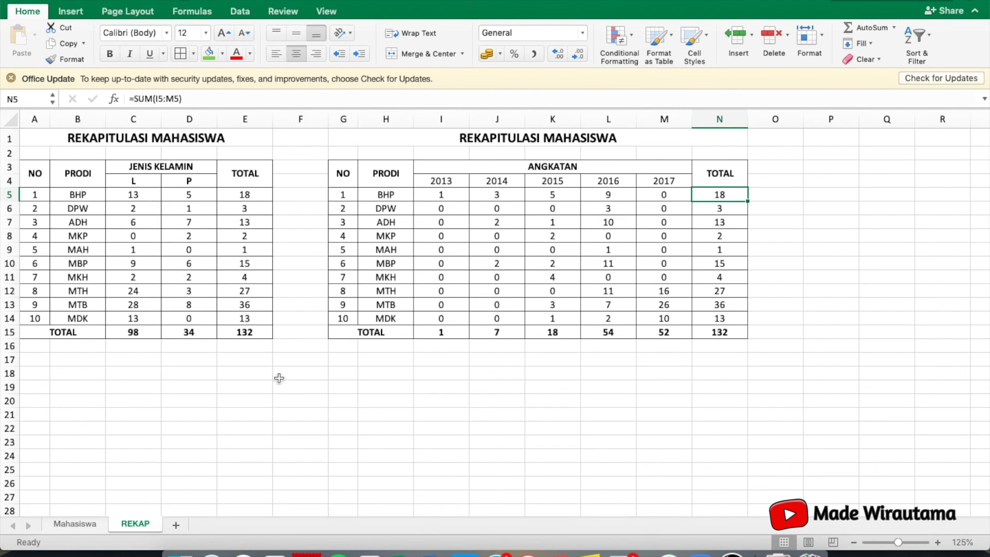
click(454, 400)
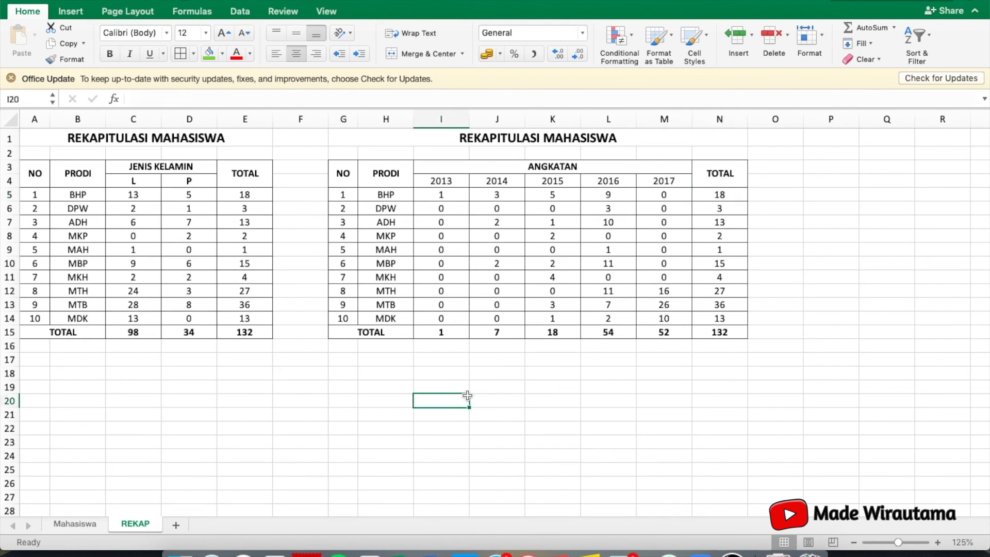